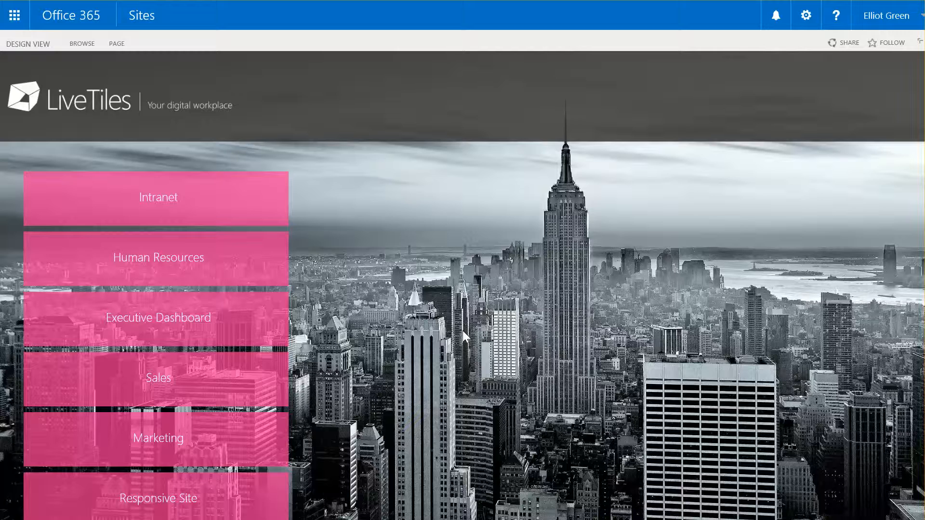
Open the Marketing page and advance its embedded Marketing Strategy FY16 presentation to the next slide
scroll(462, 330, down, 2)
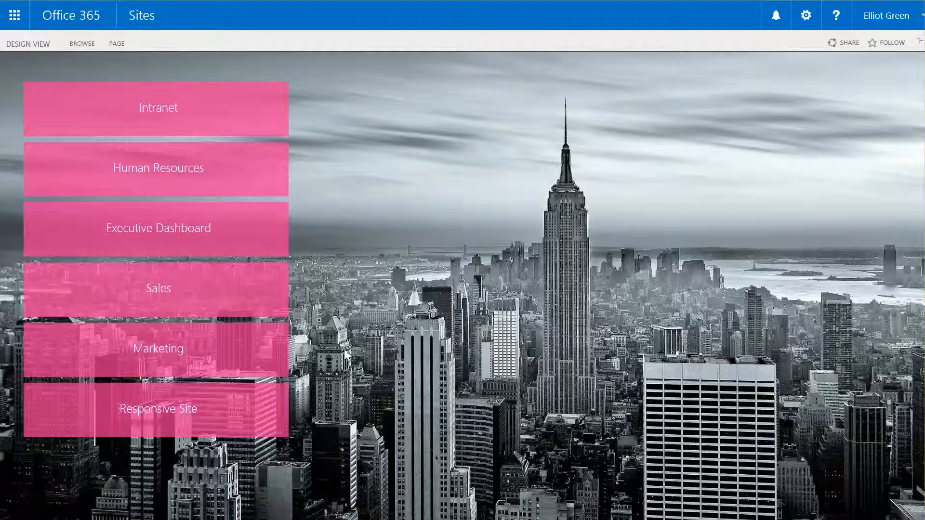
click(136, 359)
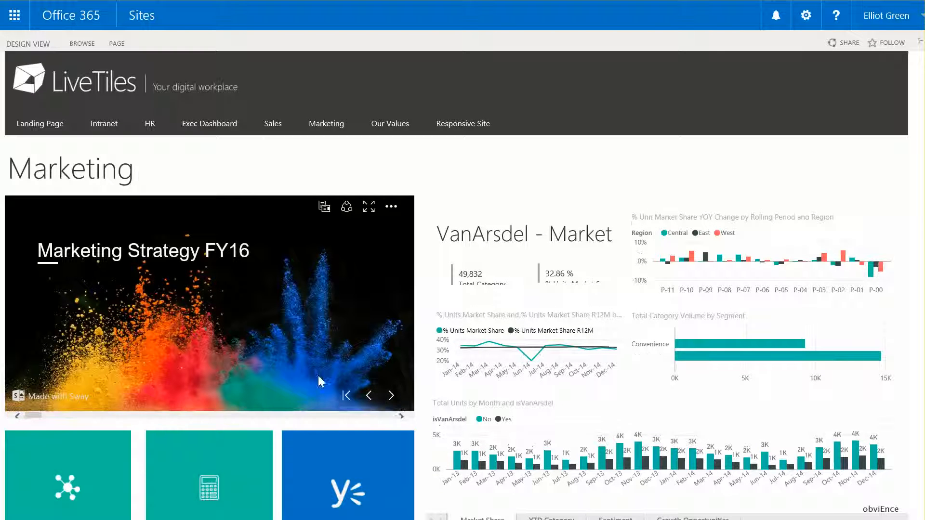
click(392, 396)
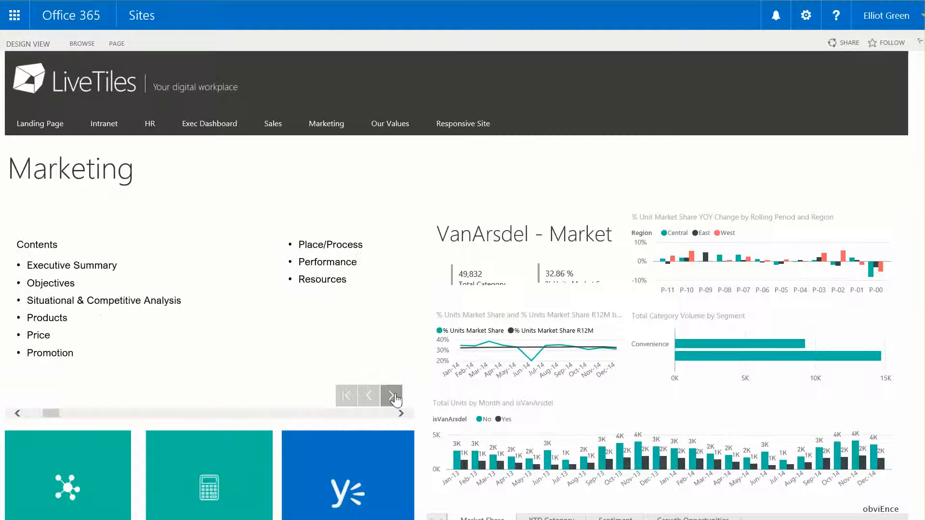
Examine the Marketing page's link tiles, Power BI report, Yammer and Facebook feeds, and TED video
scroll(332, 351, down, 1)
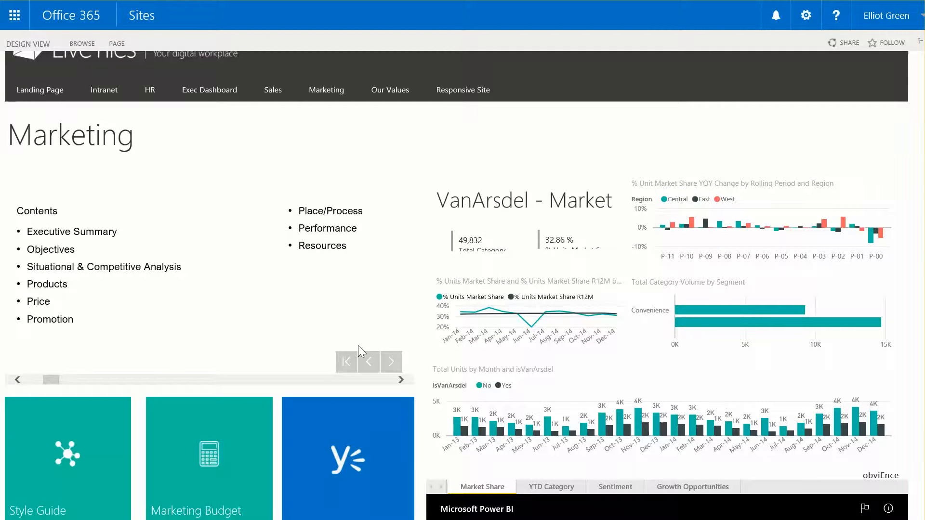
scroll(373, 366, down, 1)
scroll(373, 368, down, 4)
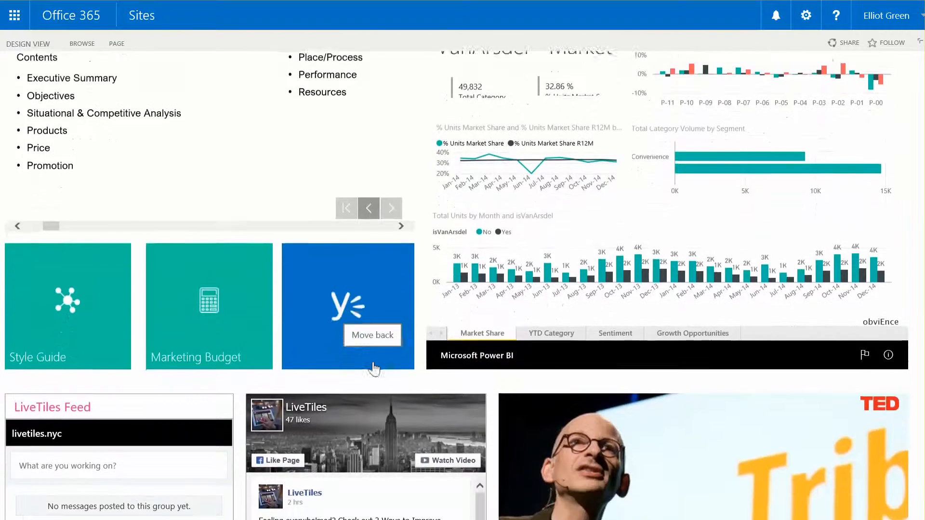
scroll(407, 329, down, 1)
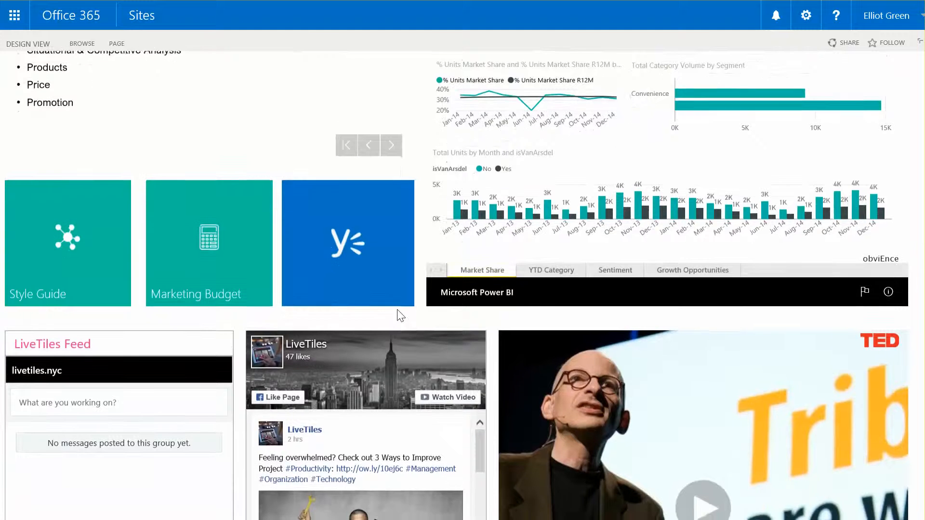
scroll(397, 310, down, 1)
scroll(289, 394, down, 1)
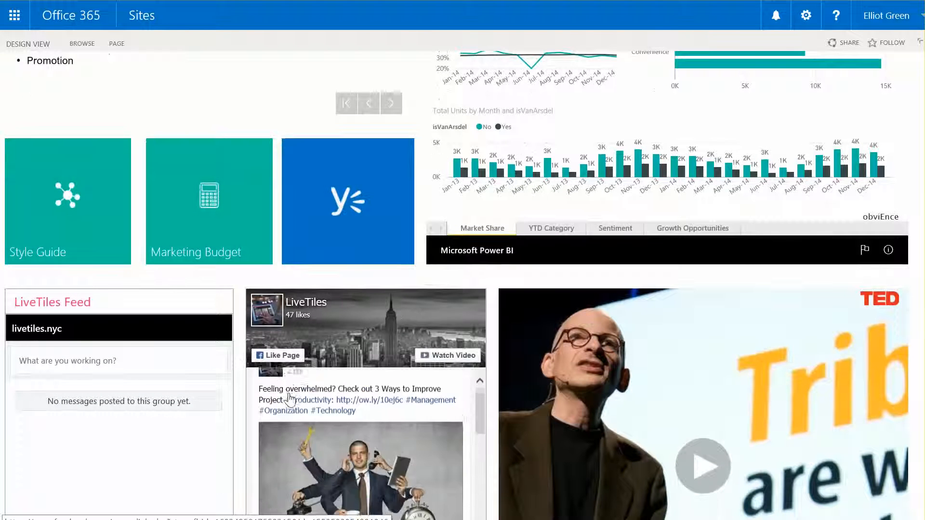
scroll(289, 398, down, 1)
scroll(235, 420, down, 1)
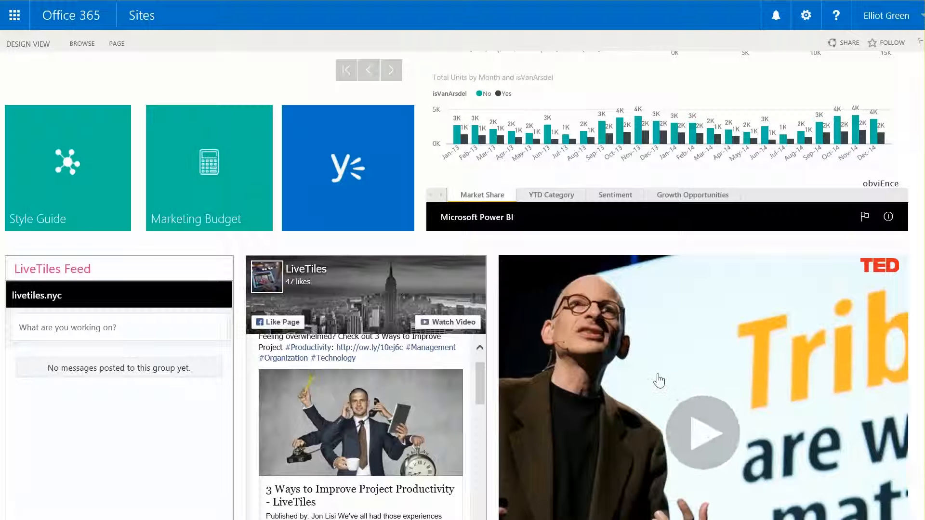
scroll(557, 392, down, 2)
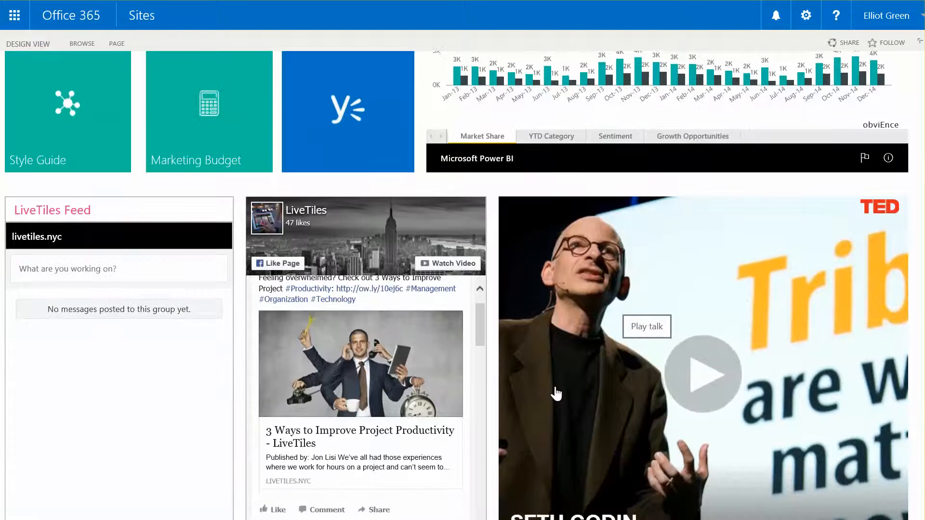
scroll(554, 336, down, 1)
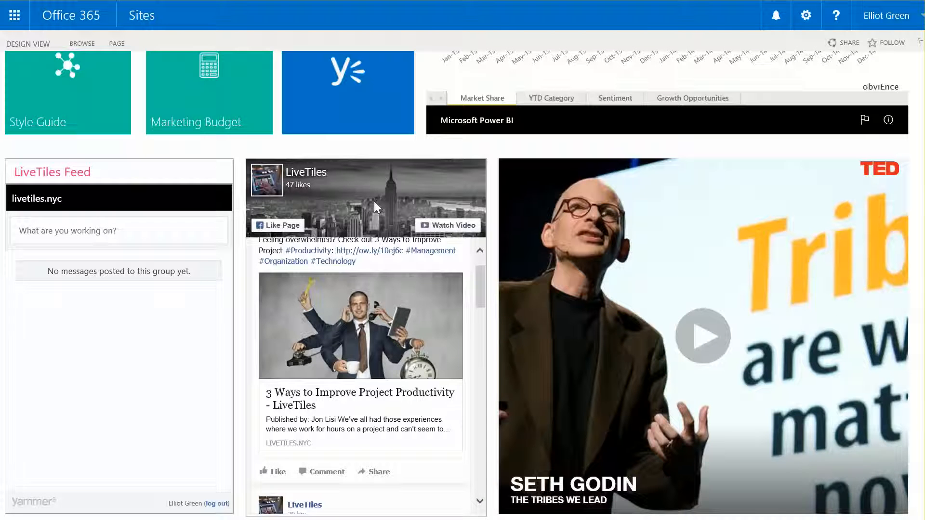
scroll(233, 272, up, 5)
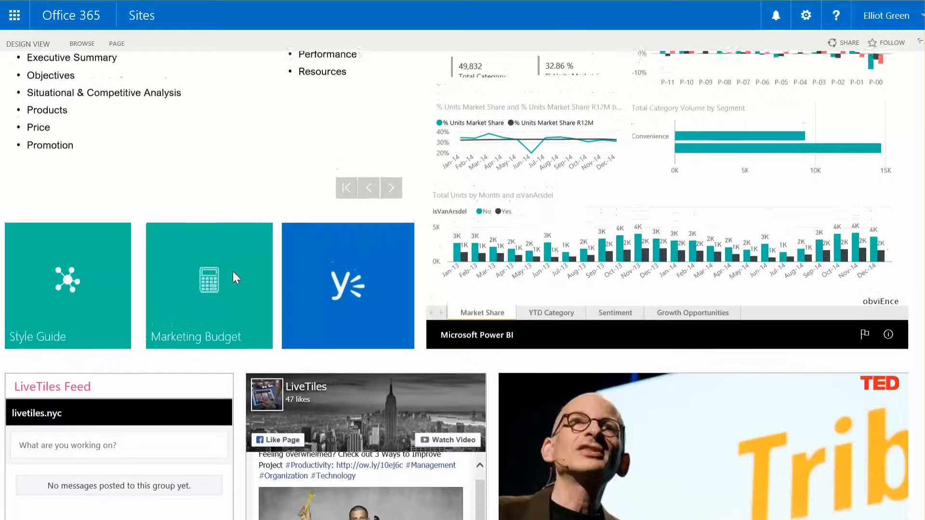
scroll(233, 275, up, 5)
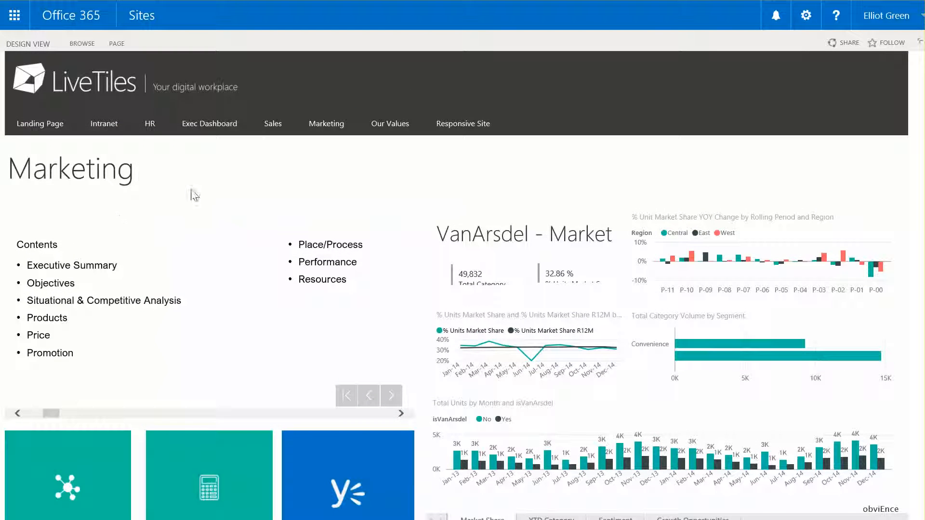
Switch the Marketing page to design view and delete the LiveTiles Feed tile beside the Facebook feed
click(29, 42)
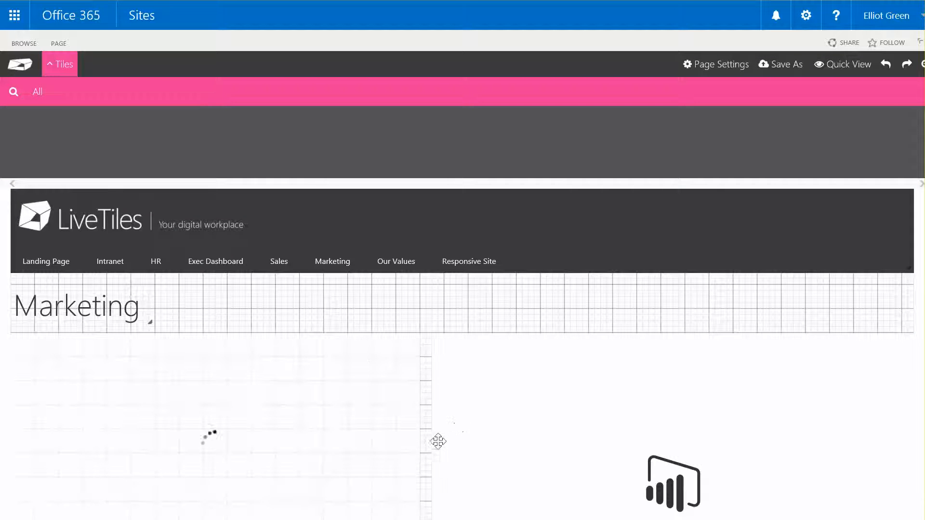
scroll(434, 452, down, 8)
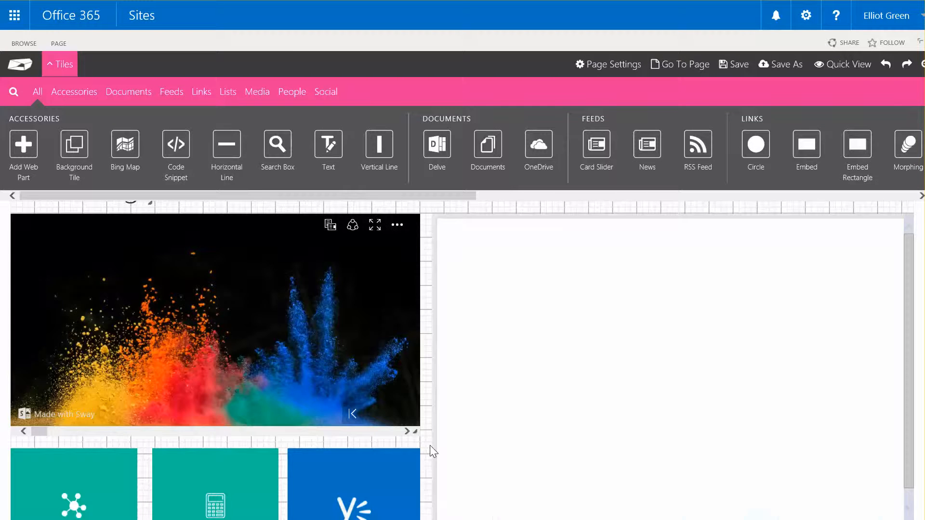
scroll(429, 445, down, 2)
scroll(430, 445, up, 1)
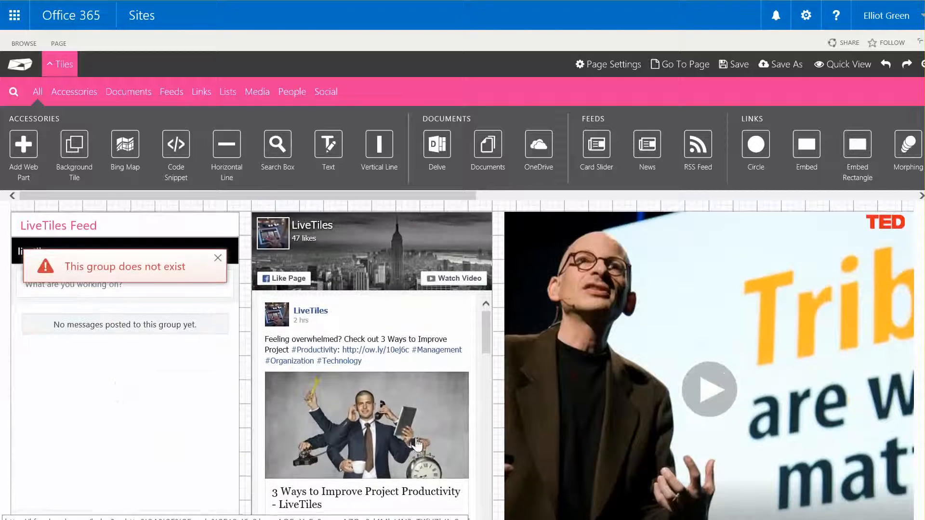
mouse_move(154, 422)
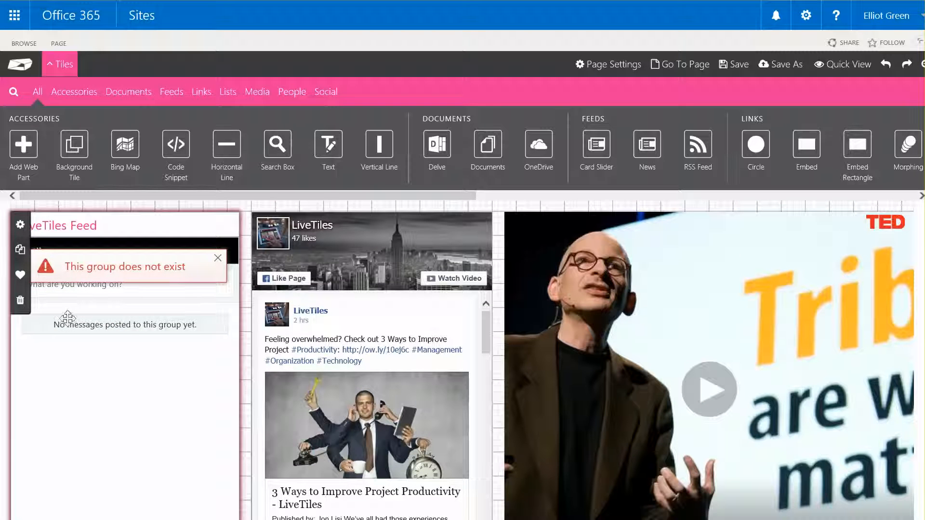
click(20, 300)
Delete the blue Yammer tile next to the Marketing Budget tile
scroll(174, 332, up, 5)
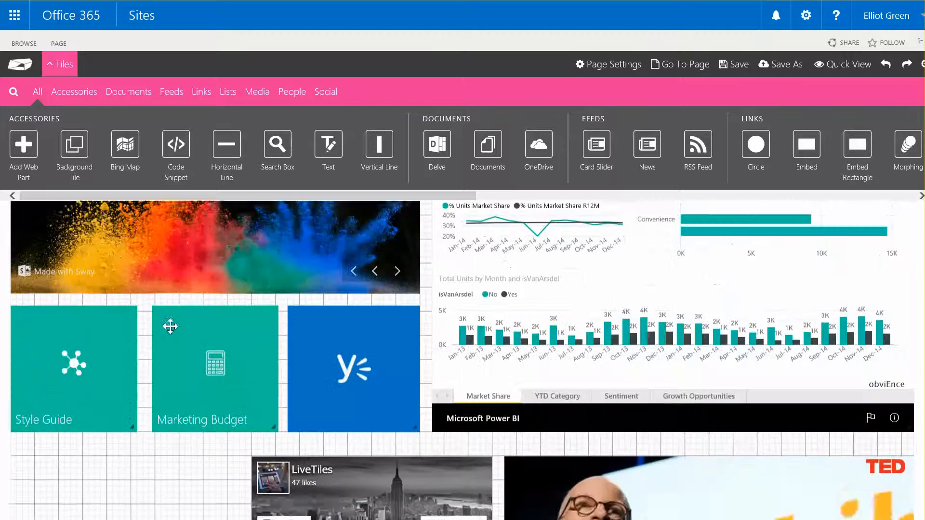
mouse_move(392, 361)
click(303, 424)
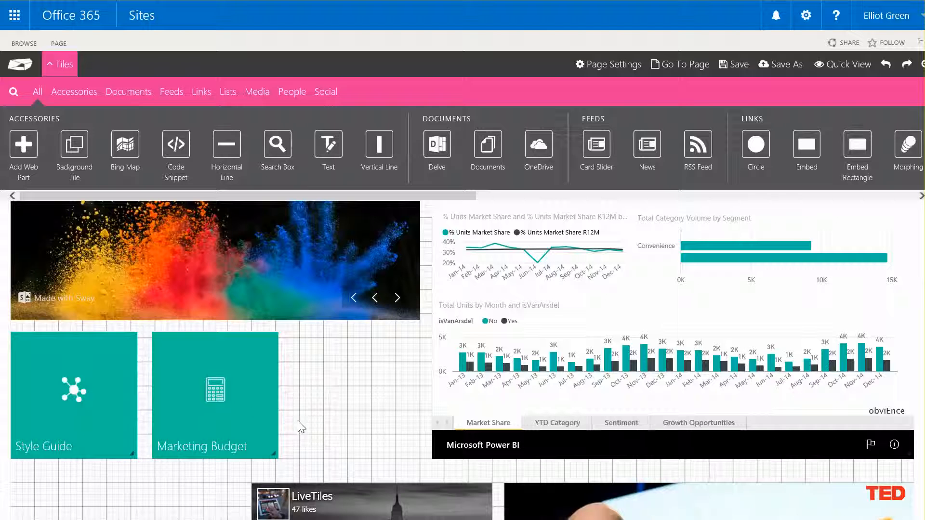
Search the available tiles for "yammer" and add a Yammer Feed tile in the empty area below Style Guide
scroll(234, 413, down, 3)
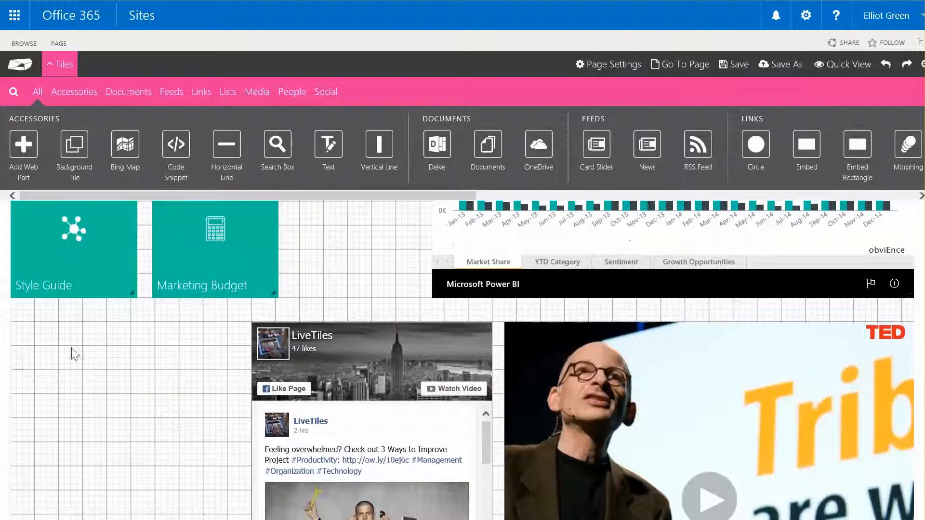
mouse_move(392, 364)
mouse_down()
mouse_move(290, 364)
mouse_move(381, 365)
mouse_up()
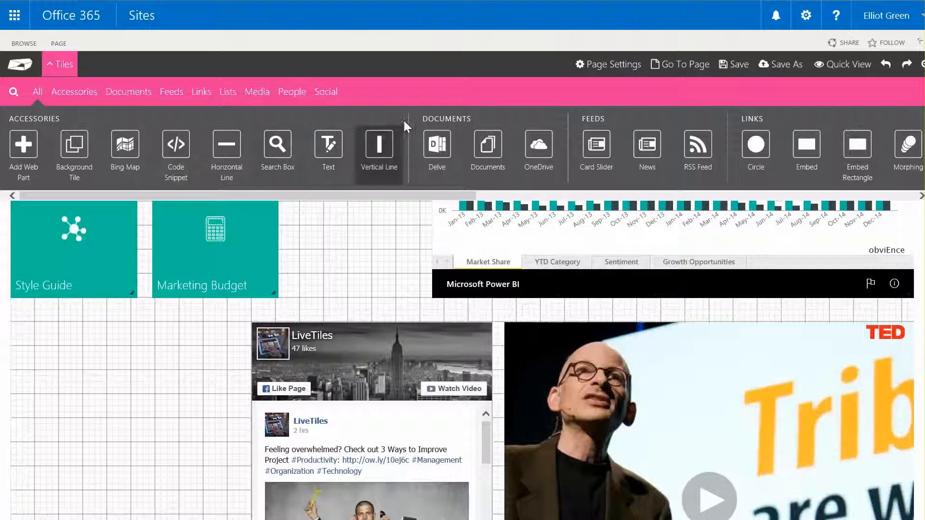
click(326, 93)
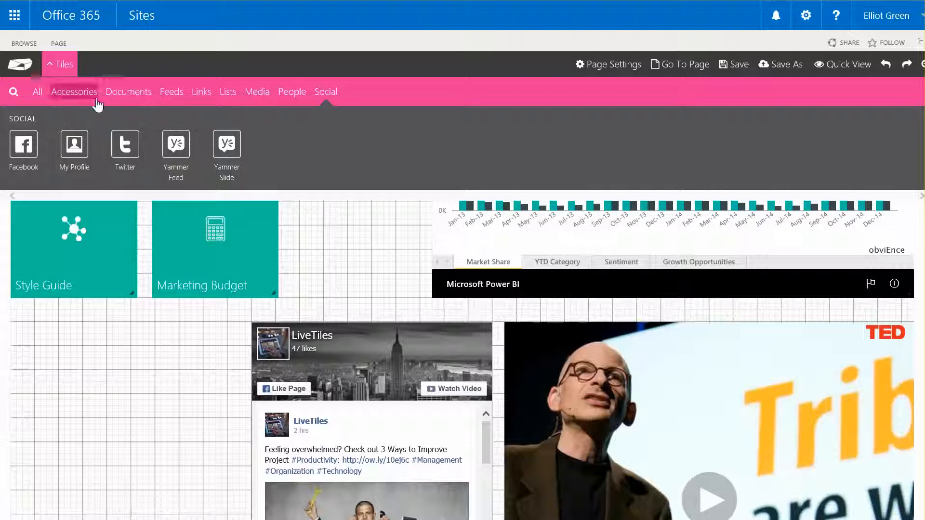
click(14, 96)
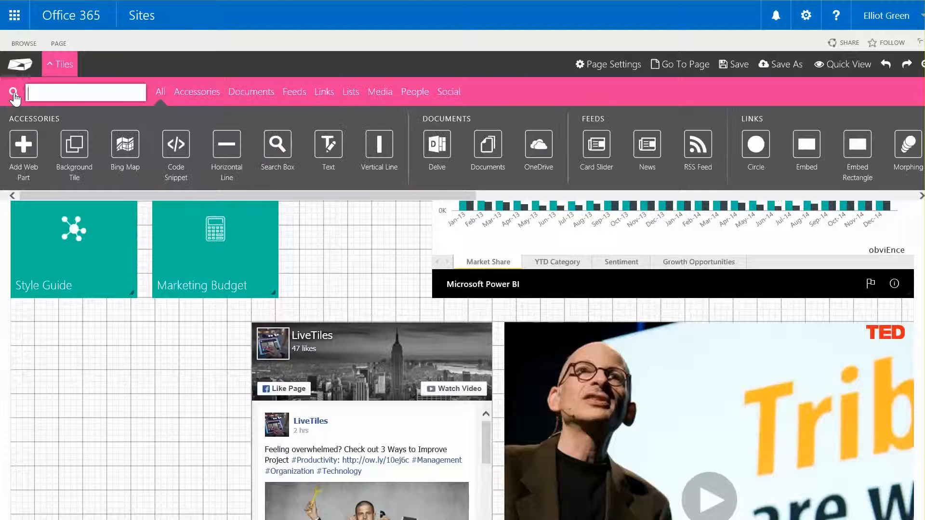
text(yammer)
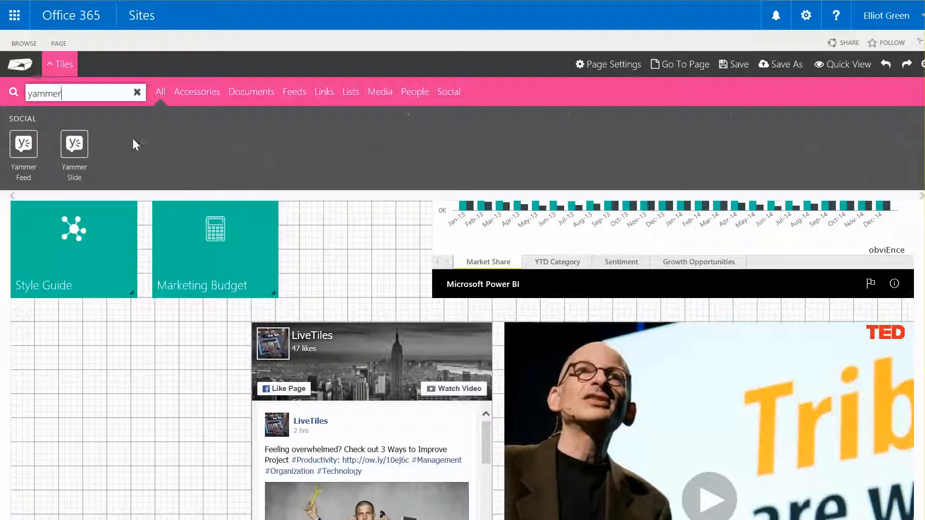
drag(24, 147, 89, 392)
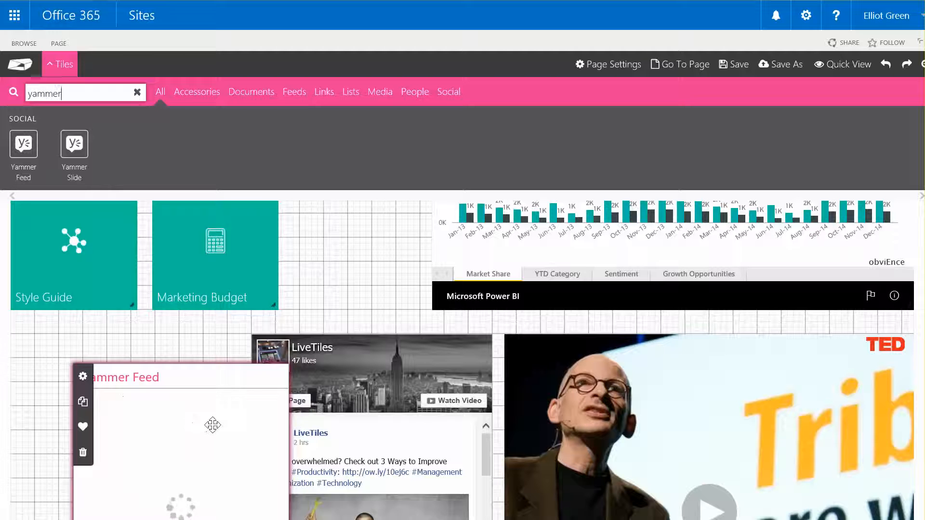
Align the Yammer Feed tile with the Style Guide tile and Facebook feed, and enlarge it to about 380 by 600 px
drag(207, 427, 141, 393)
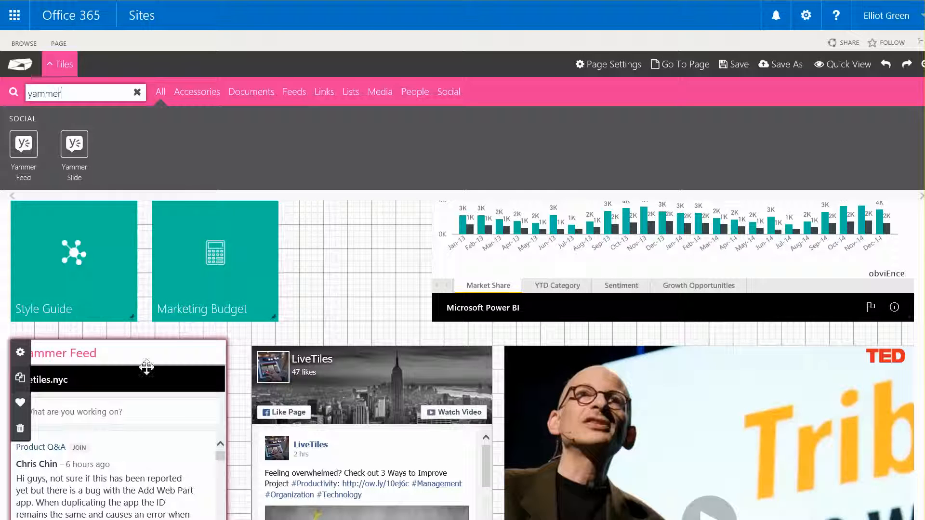
drag(181, 356, 151, 366)
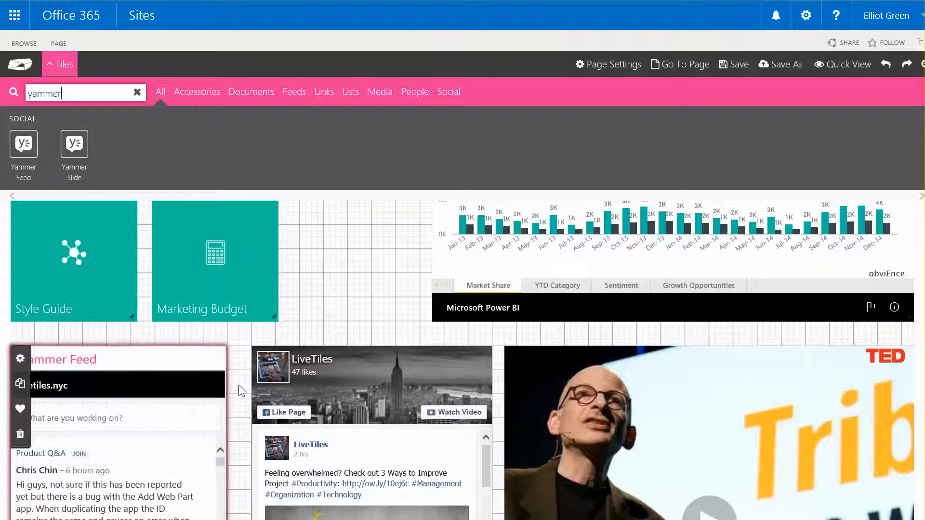
drag(227, 386, 242, 384)
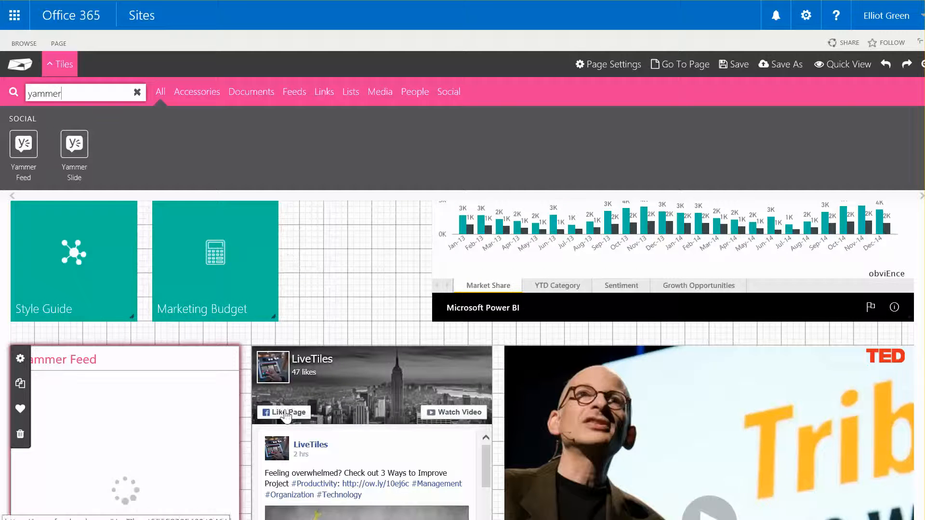
scroll(221, 429, down, 5)
scroll(221, 428, up, 1)
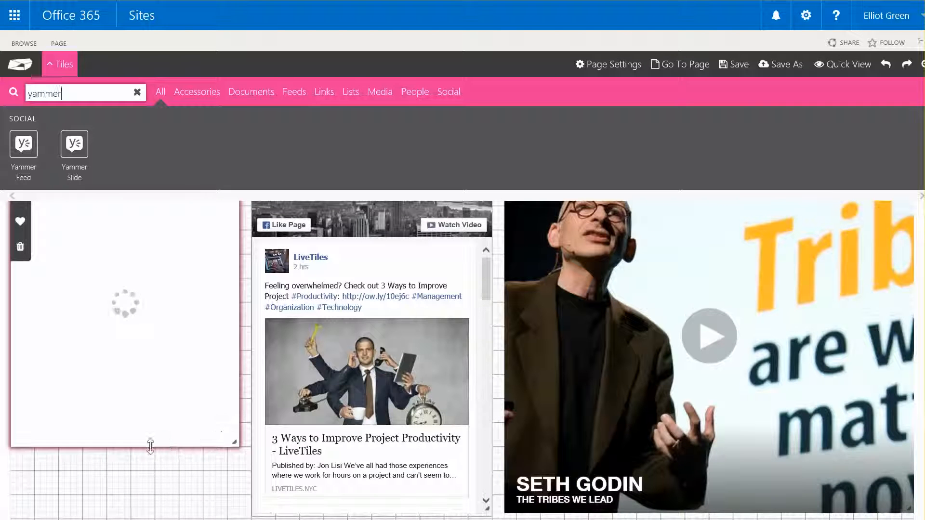
drag(151, 448, 152, 514)
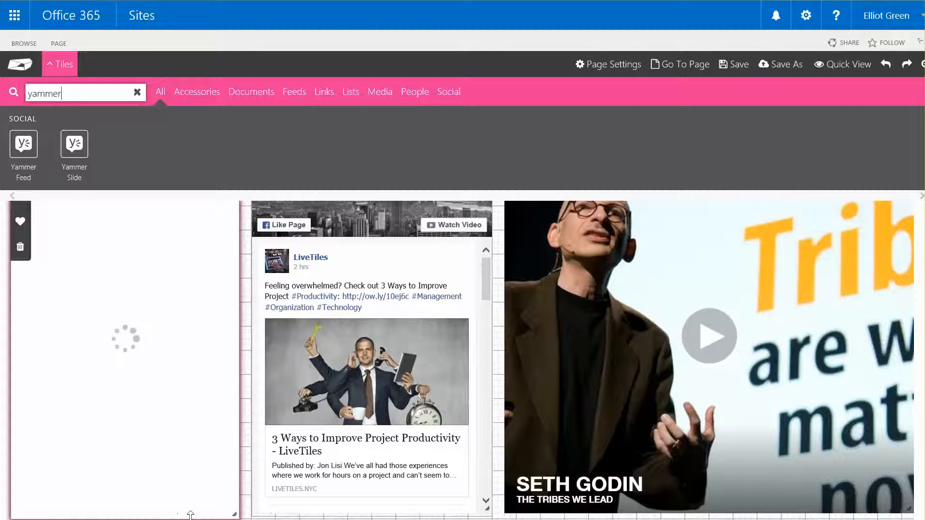
Open the Yammer Feed tile's settings and review its width, height, Yammer network and feed ID fields
scroll(291, 448, up, 2)
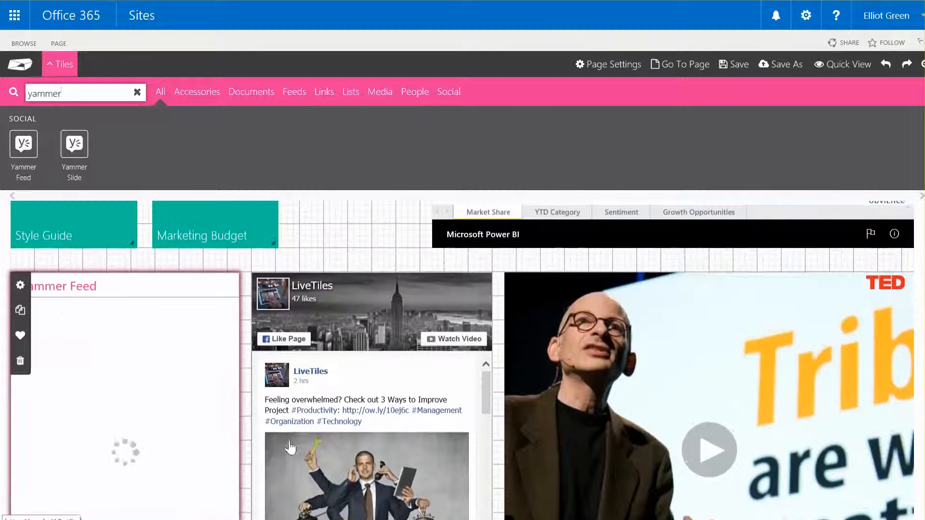
click(21, 285)
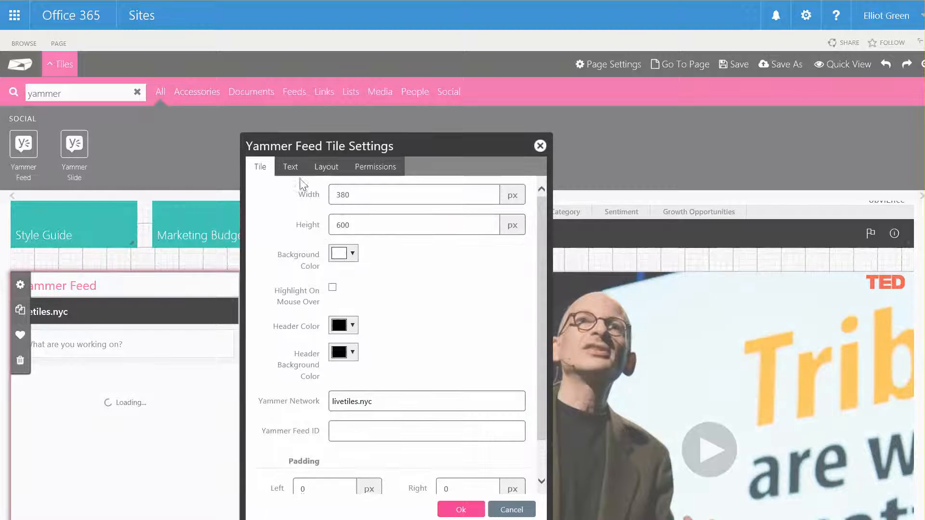
click(392, 195)
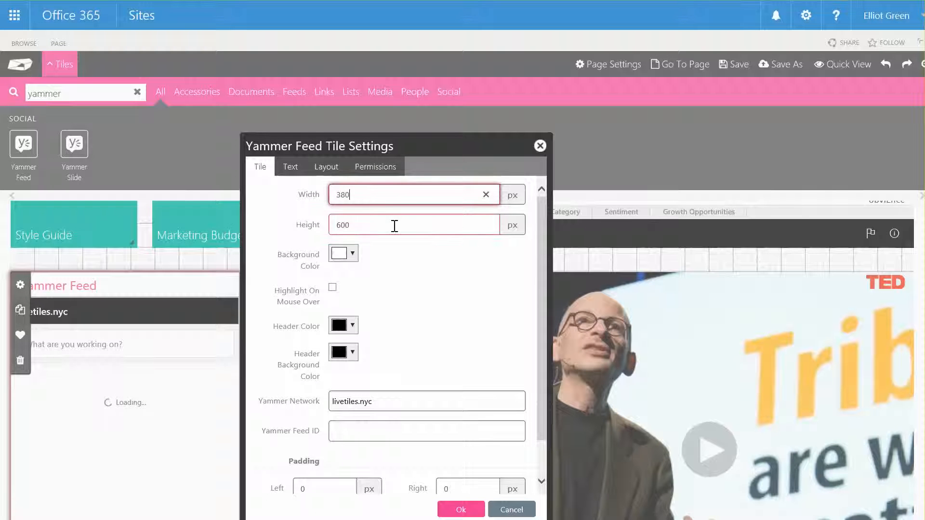
key(Tab)
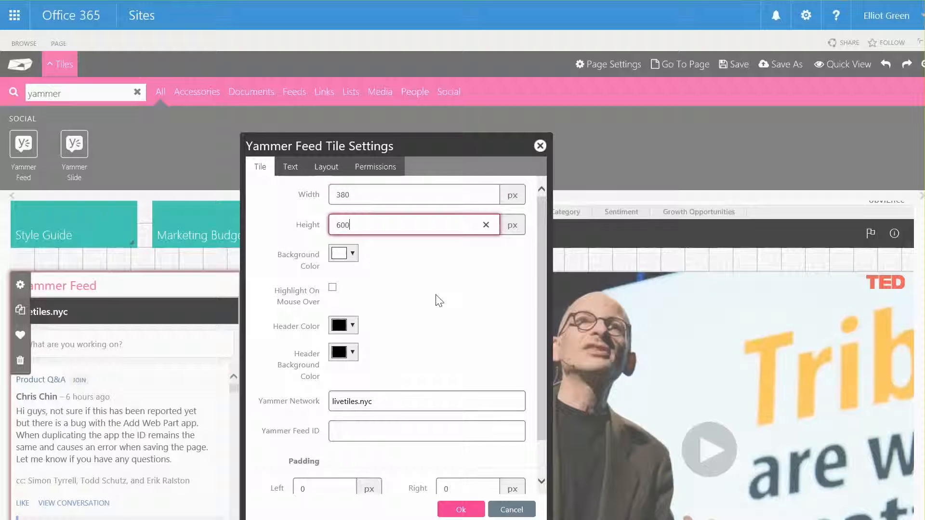
scroll(433, 333, down, 1)
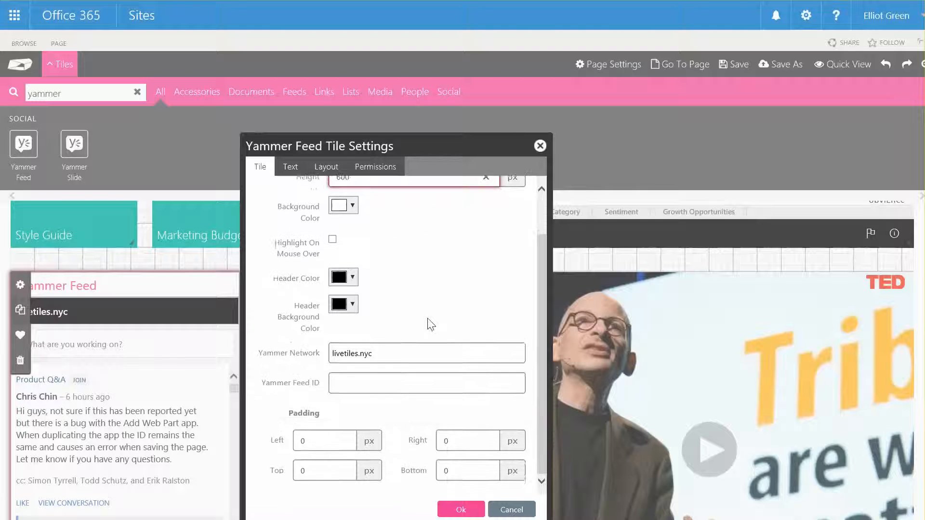
click(397, 352)
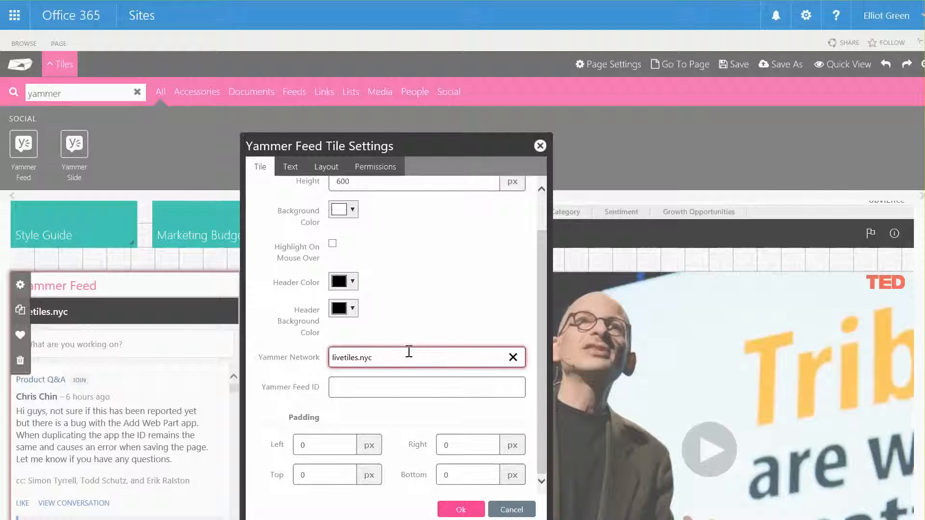
click(377, 392)
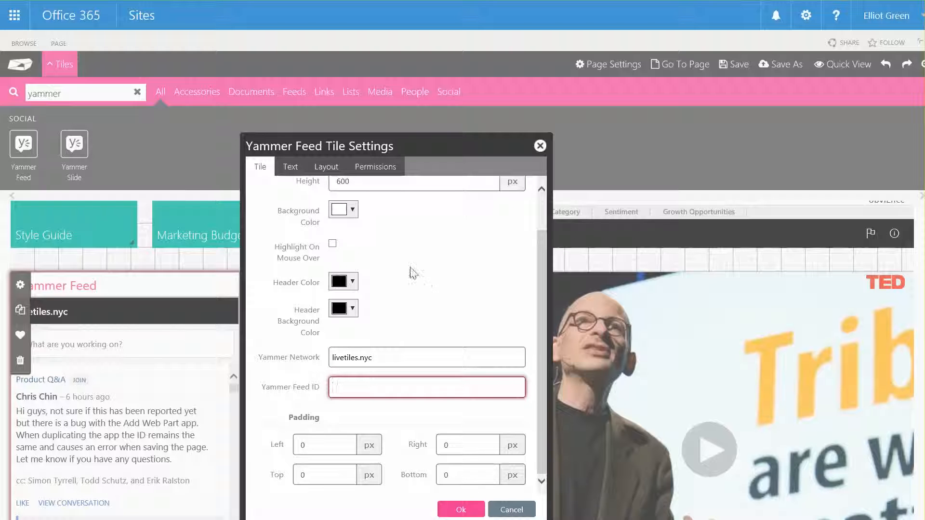
Change the Yammer Feed tile's title text to "LiveTiles Feed", check its permissions, and apply the settings
click(290, 167)
click(411, 193)
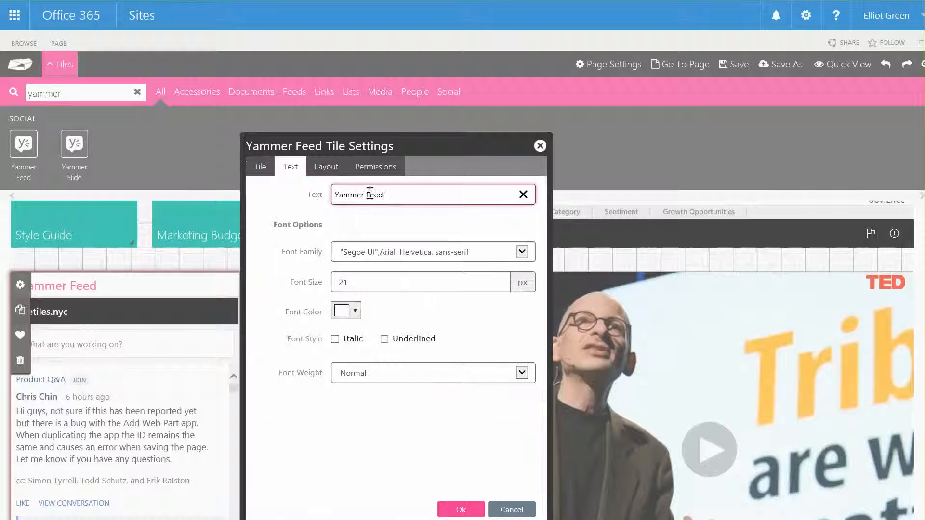
drag(370, 193, 298, 196)
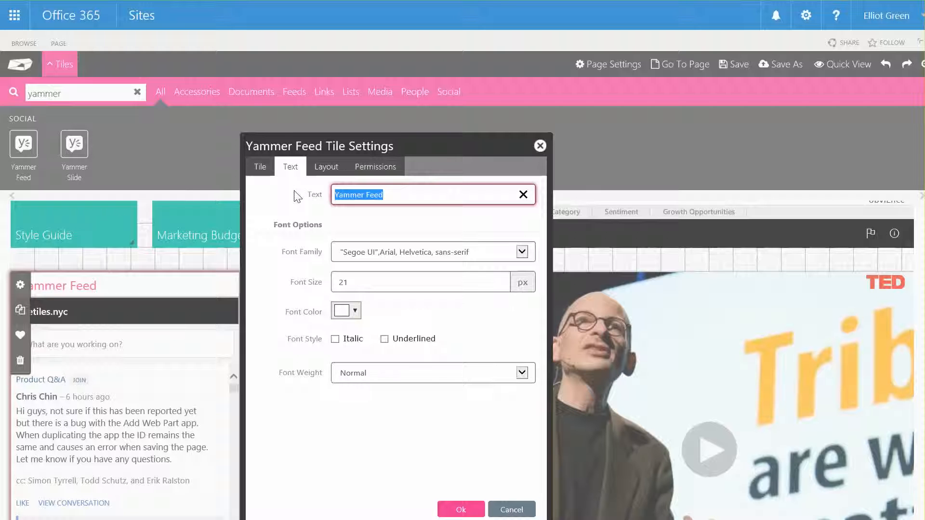
text(LiveTiles)
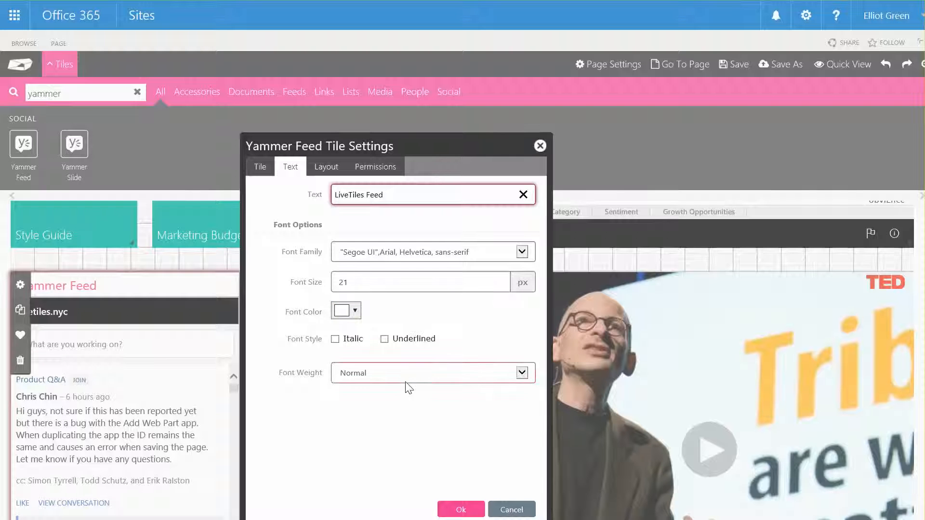
click(375, 167)
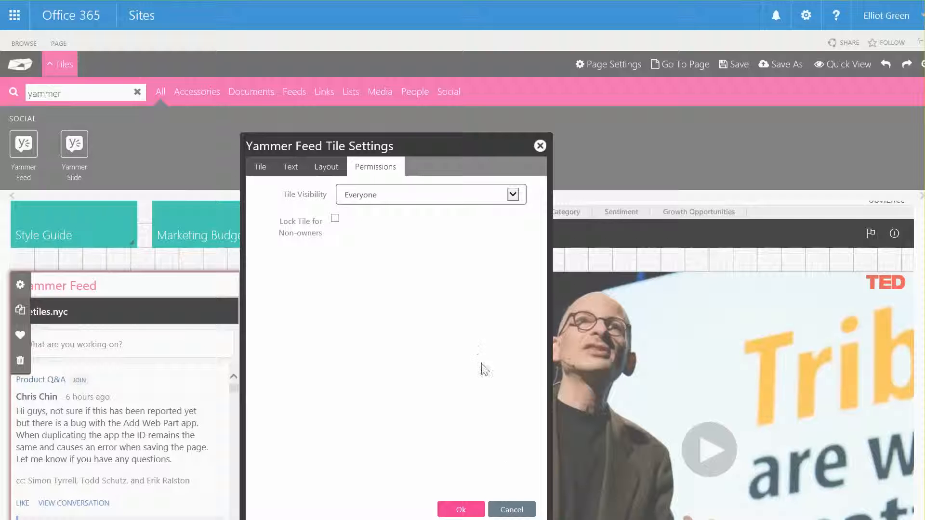
click(463, 511)
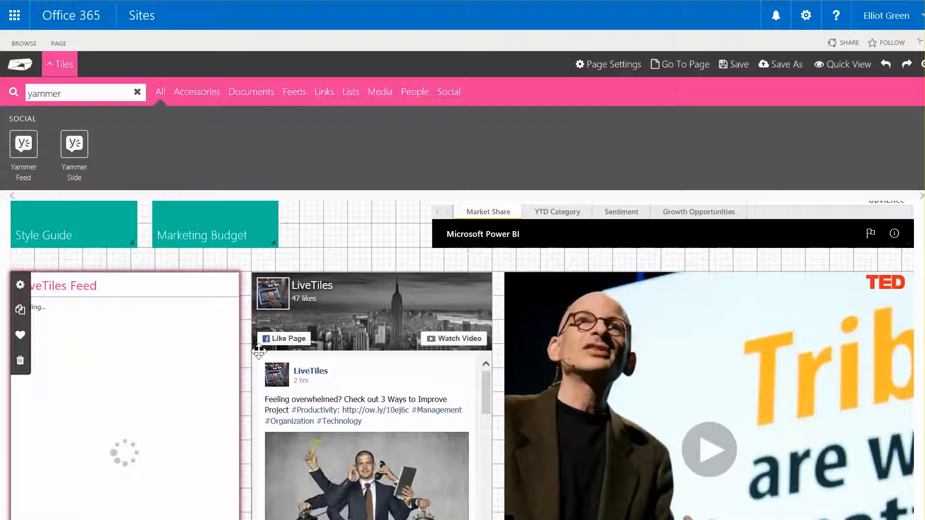
Preview the Marketing page to check how the LiveTiles Feed tile fits the layout, and return to designing
scroll(312, 344, down, 3)
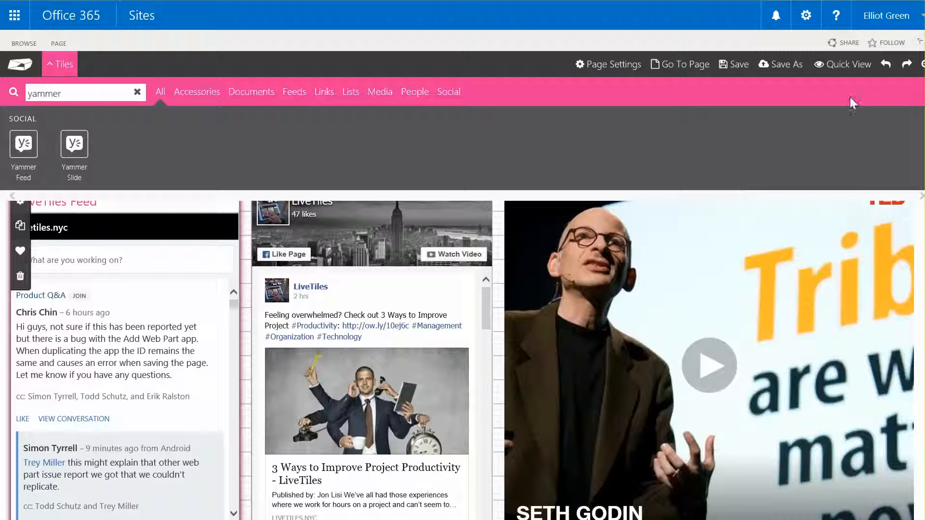
click(845, 64)
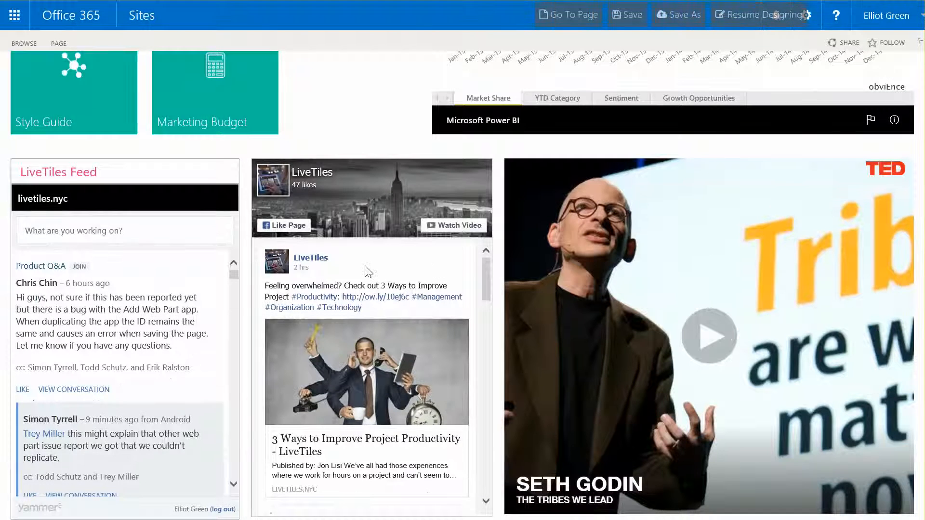
scroll(365, 265, up, 8)
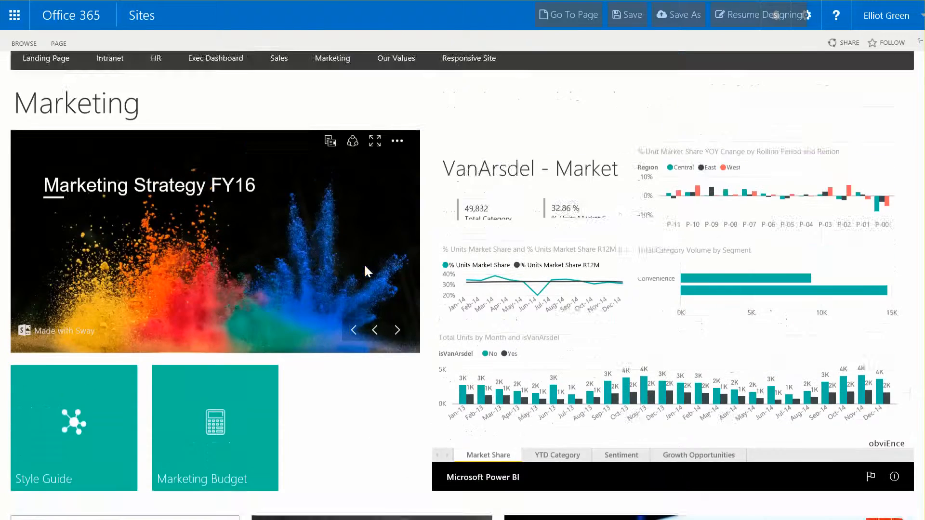
scroll(428, 410, down, 8)
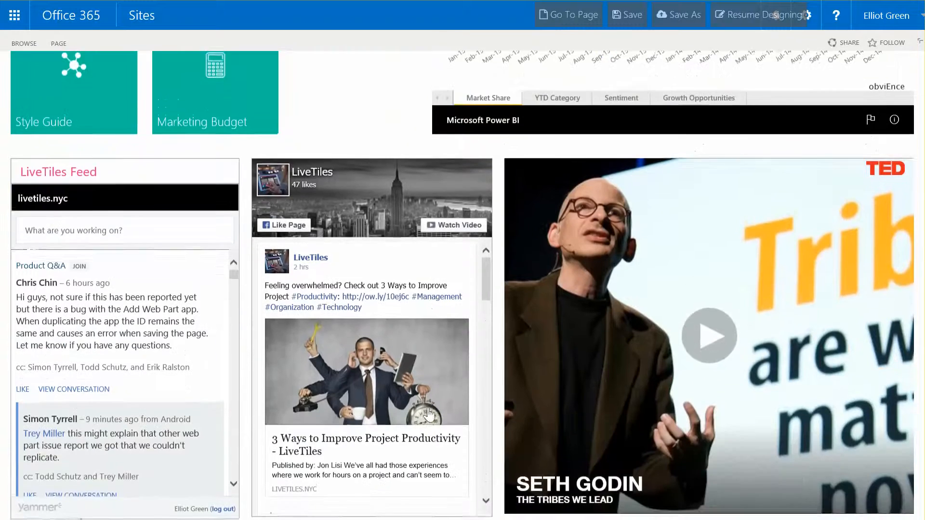
scroll(368, 345, up, 5)
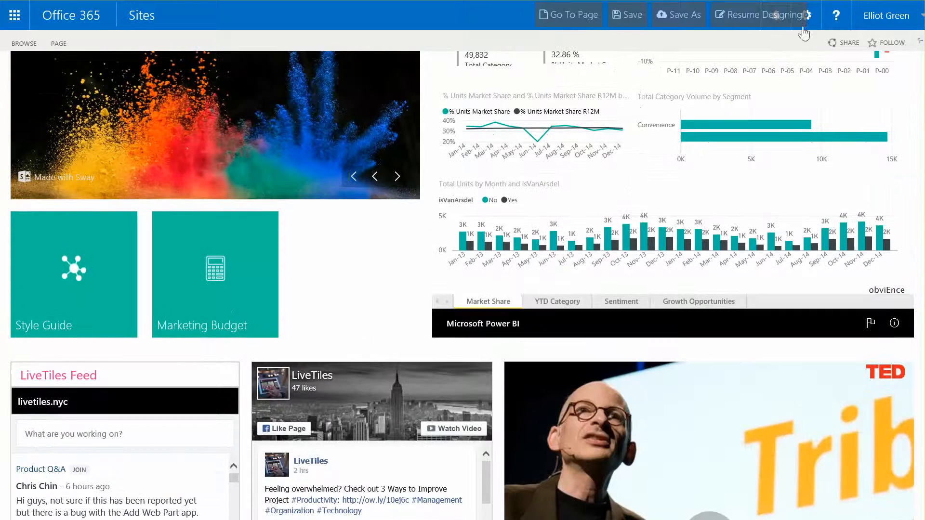
click(743, 17)
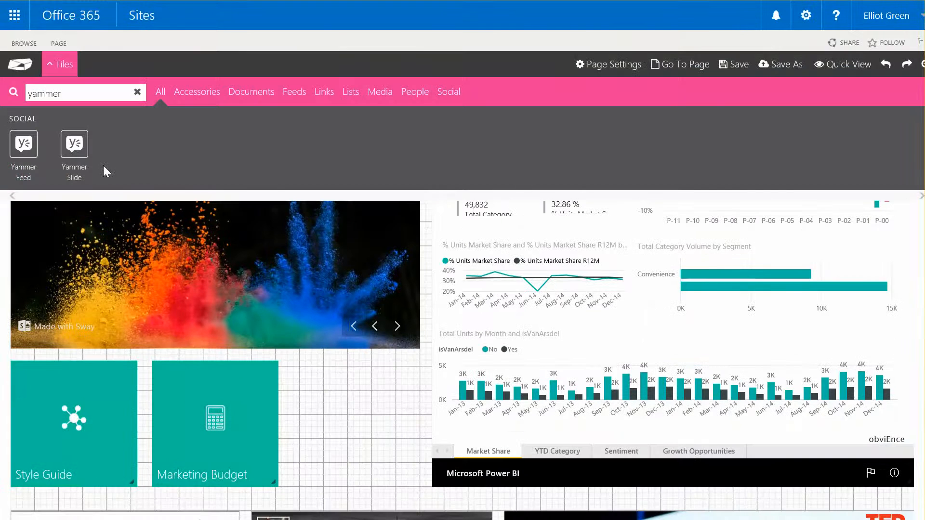
Add a Yammer Slide tile beside the Marketing Budget tile and enlarge it to about 220 by 210 px
scroll(214, 309, down, 1)
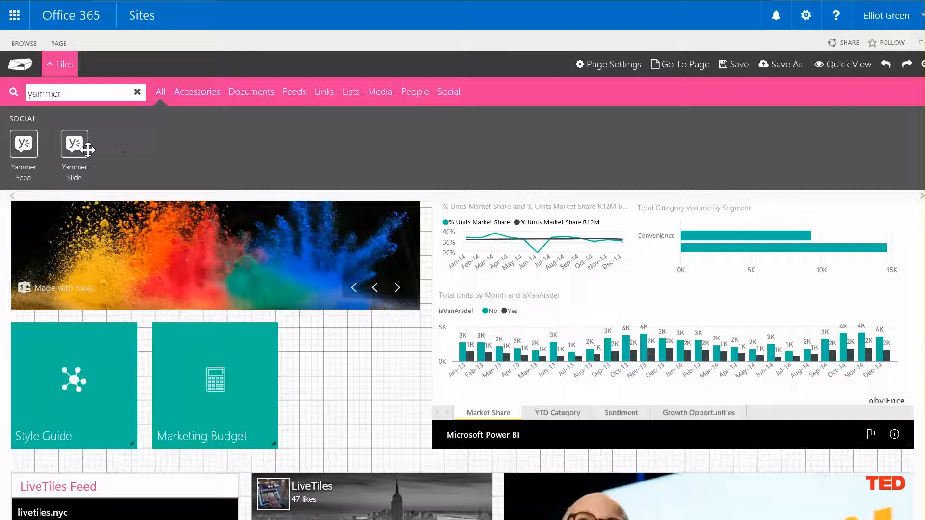
drag(87, 150, 290, 366)
drag(332, 363, 337, 366)
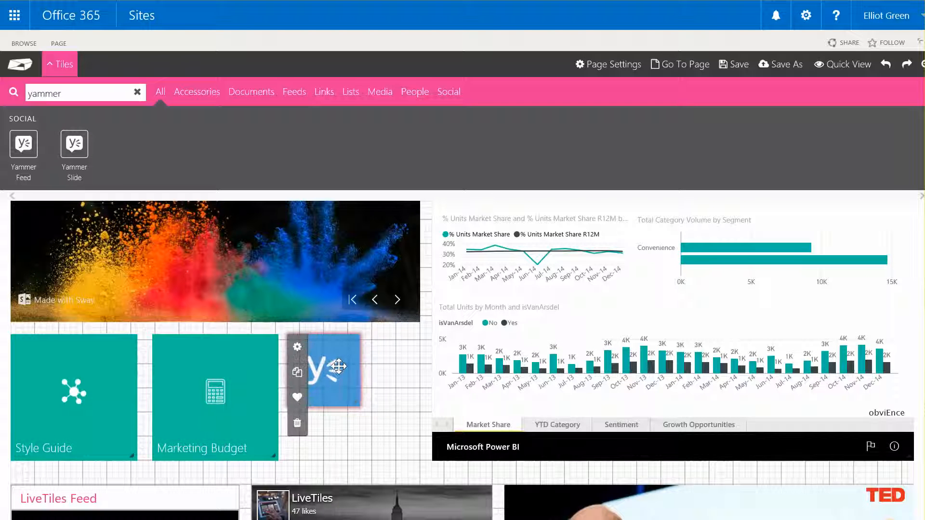
drag(356, 402, 413, 455)
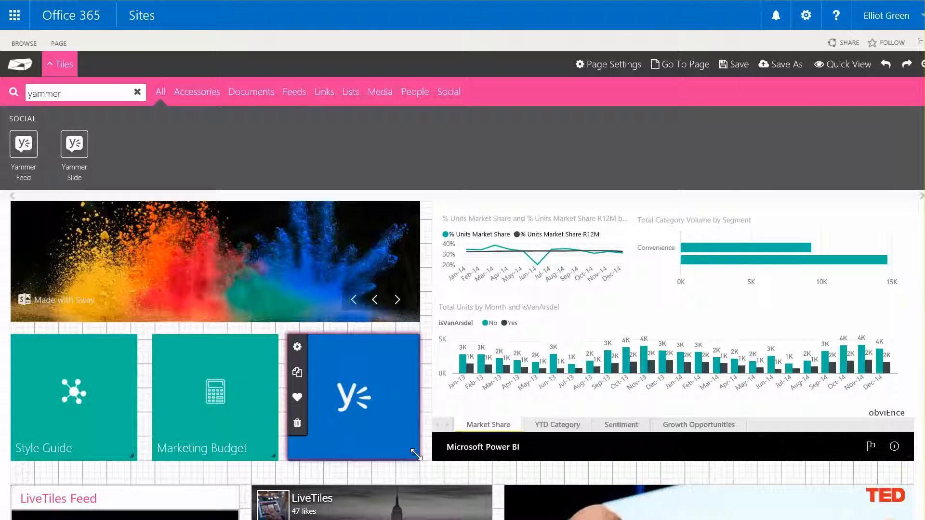
Enable highlighting on mouse over in the Yammer Slide tile's settings
click(298, 348)
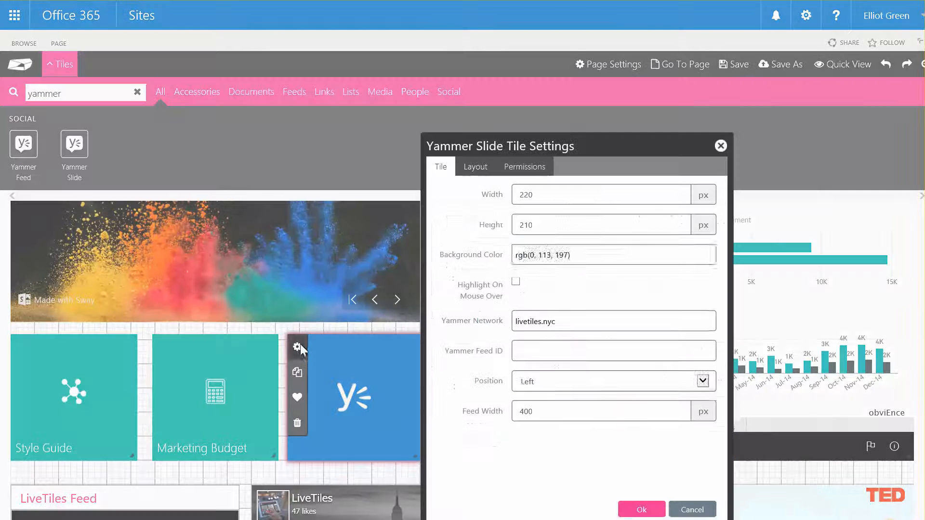
drag(588, 140, 568, 122)
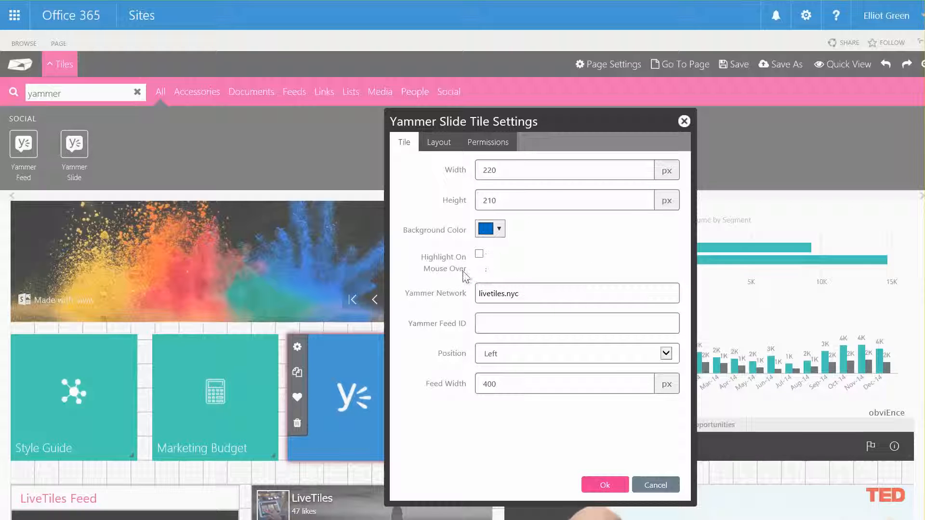
click(479, 255)
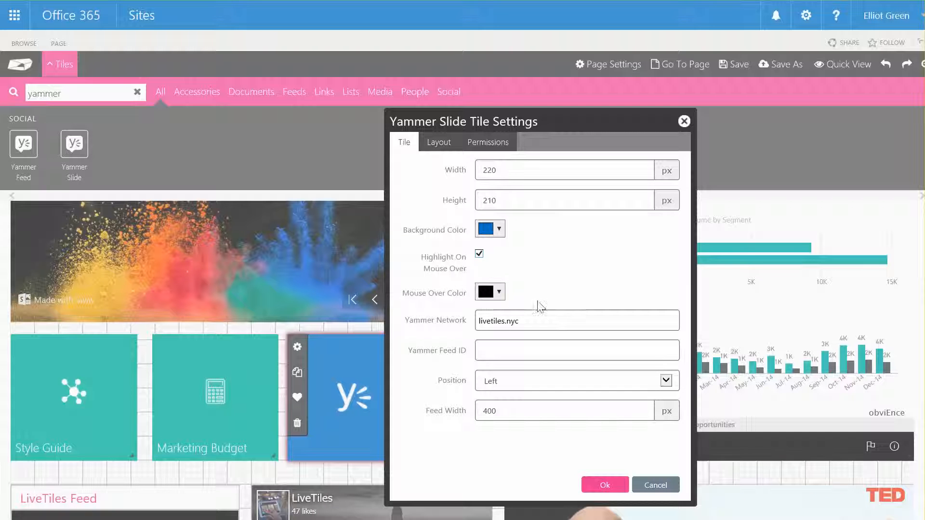
Copy the Yammer Slide tile's background color value, rgb(0, 113, 197)
click(499, 293)
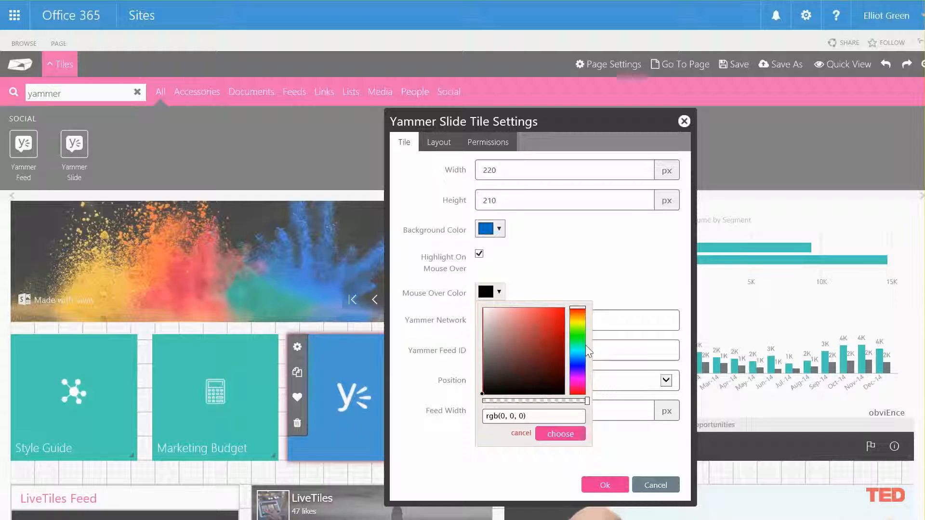
click(580, 244)
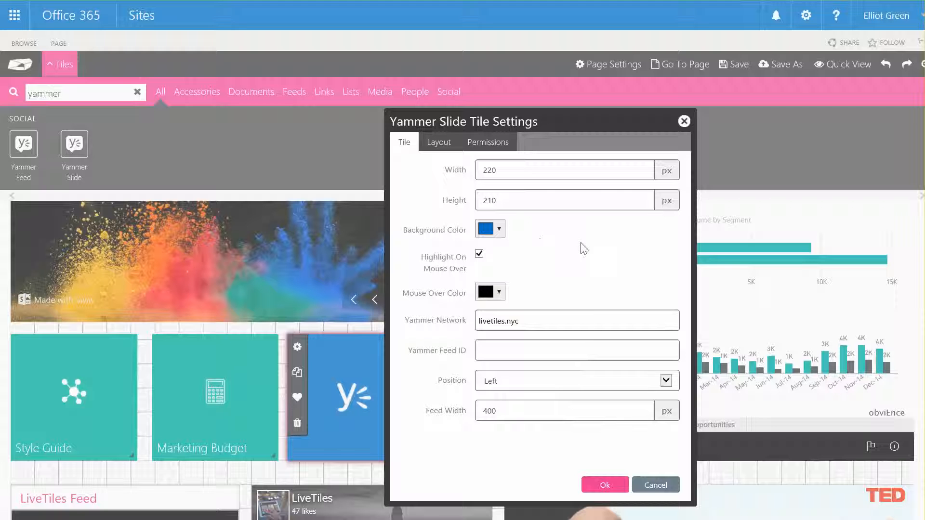
click(499, 229)
triple_click(577, 354)
key(ctrl+c)
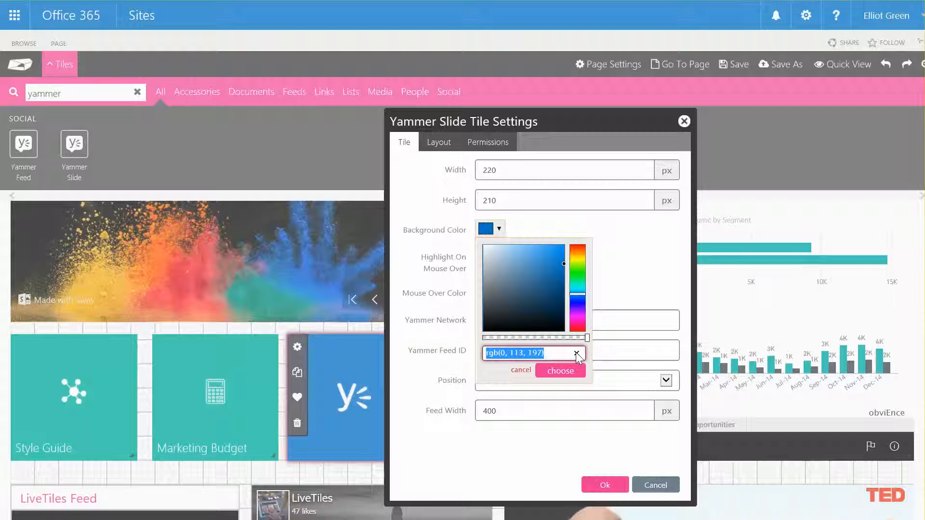
click(663, 268)
Set the Yammer Slide tile's mouse over color to rgb(0, 113, 197) at about half opacity and apply the settings
click(499, 292)
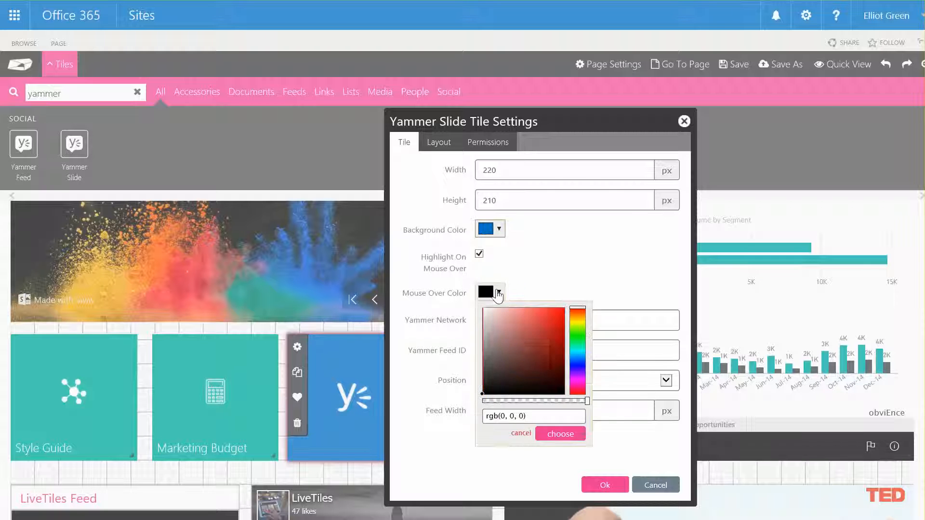
click(535, 416)
triple_click(535, 416)
key(ctrl+v)
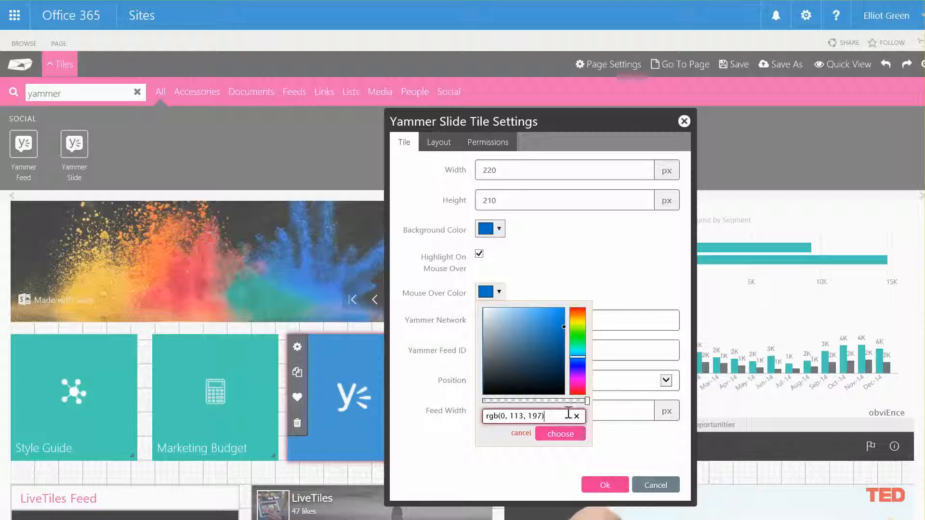
drag(586, 402, 535, 402)
click(568, 435)
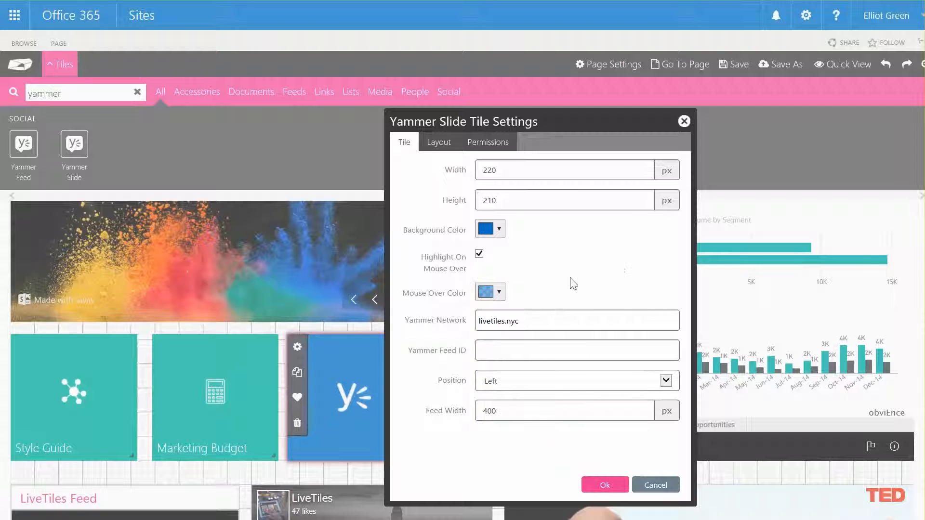
click(605, 484)
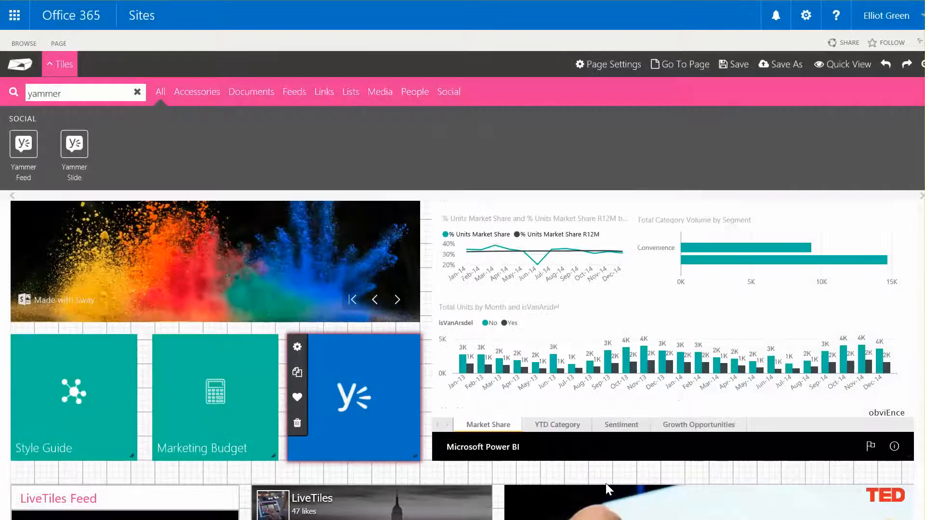
Preview the page and save it as a new page with title and file name Marketing Yammer, overwriting the existing page of that name
click(848, 64)
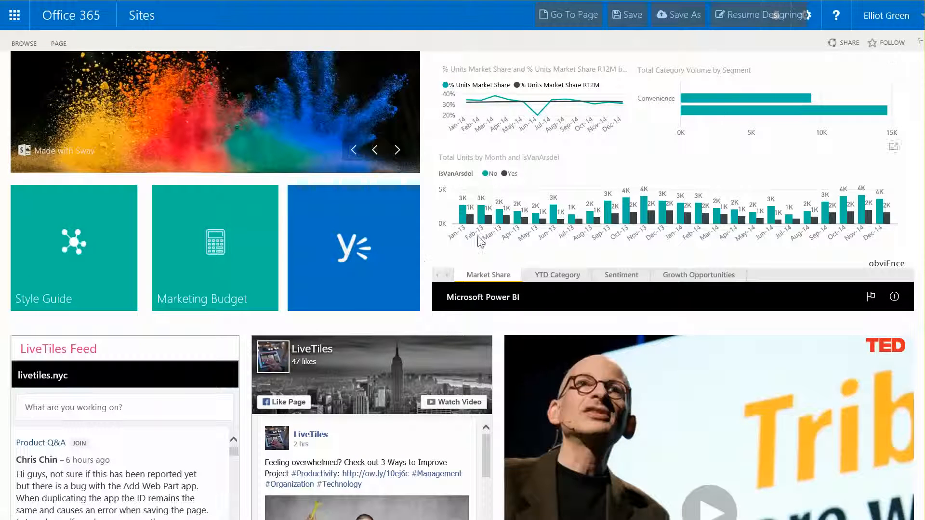
click(684, 19)
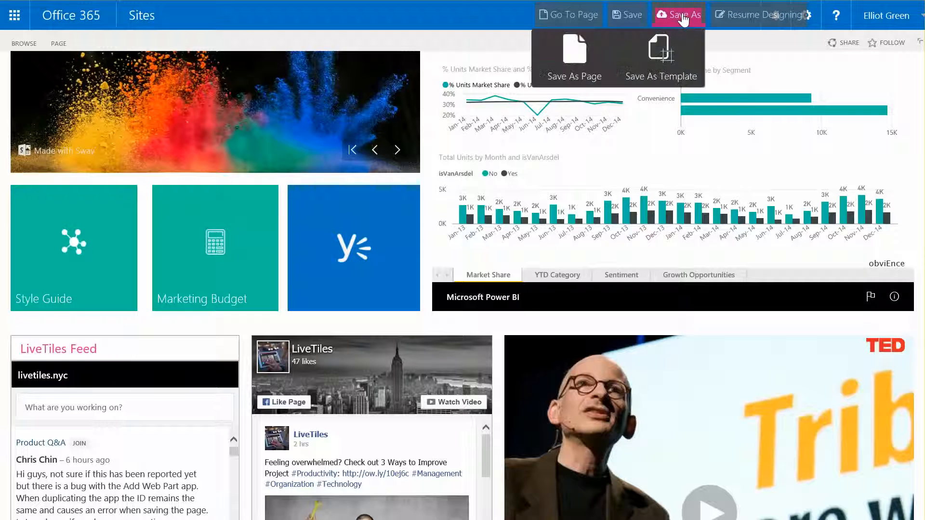
click(573, 60)
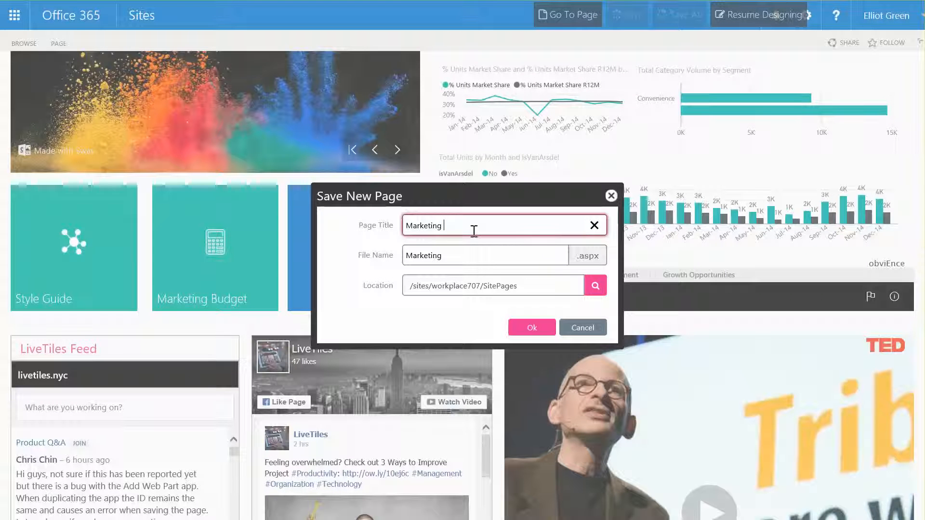
text(Yammer)
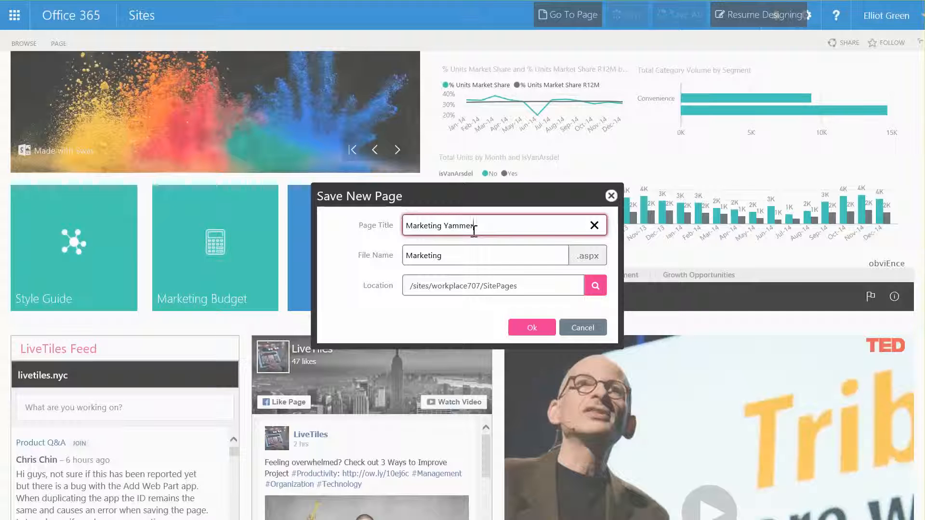
click(485, 260)
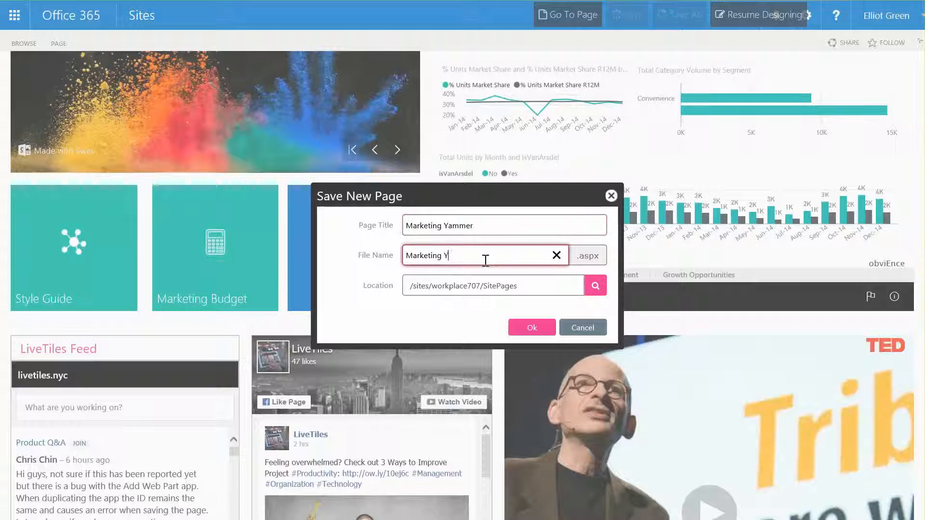
click(531, 326)
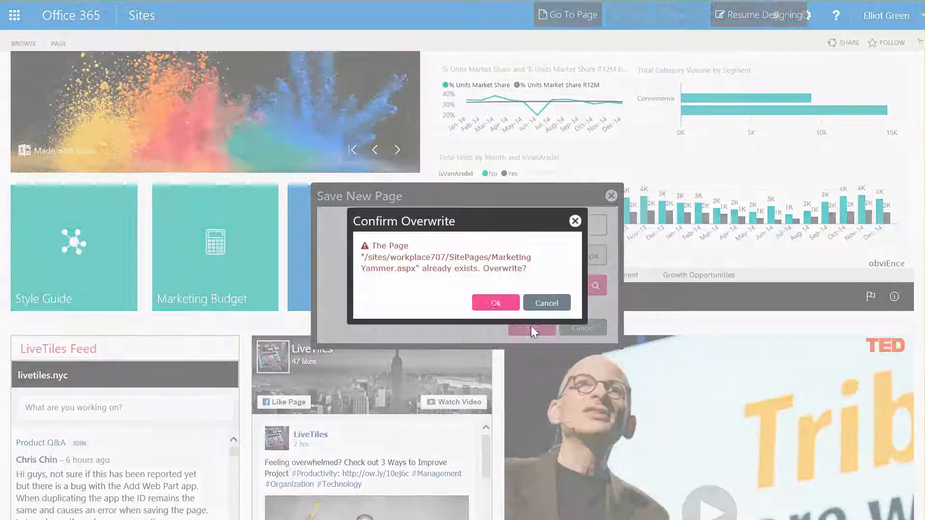
click(491, 305)
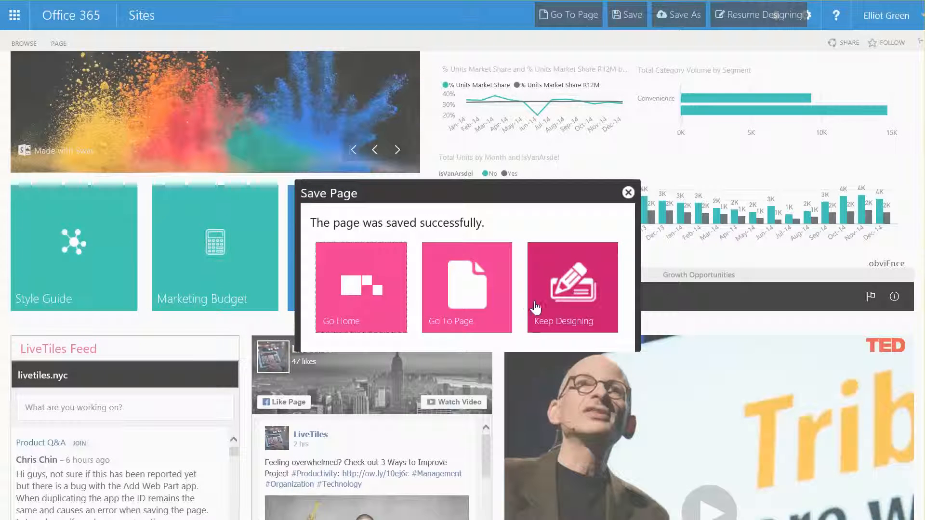
Go to the saved page and test the Yammer Slide tile by opening and closing its slide-out feed
click(467, 295)
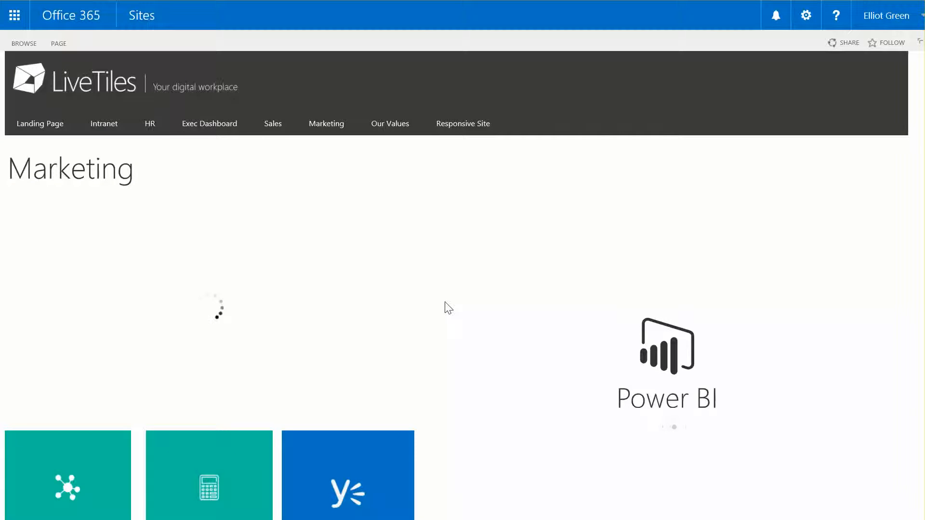
scroll(455, 377, down, 2)
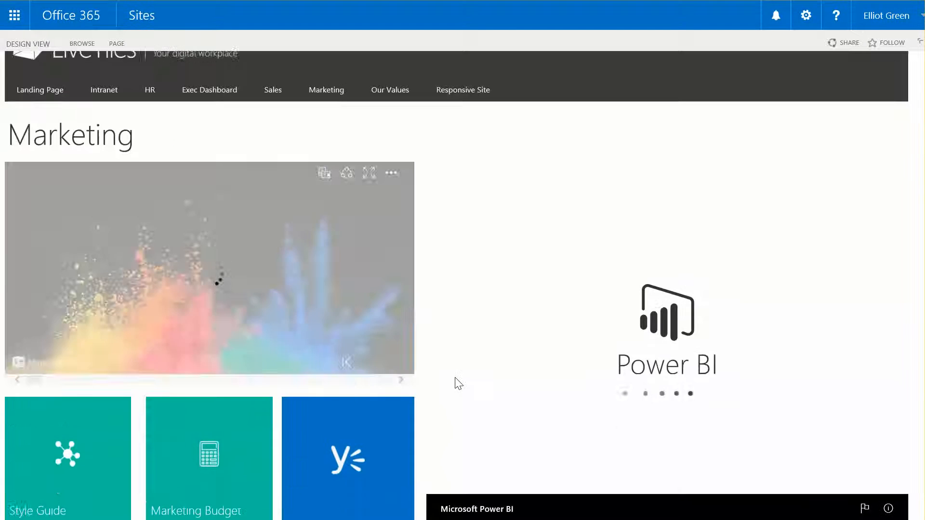
scroll(455, 378, down, 6)
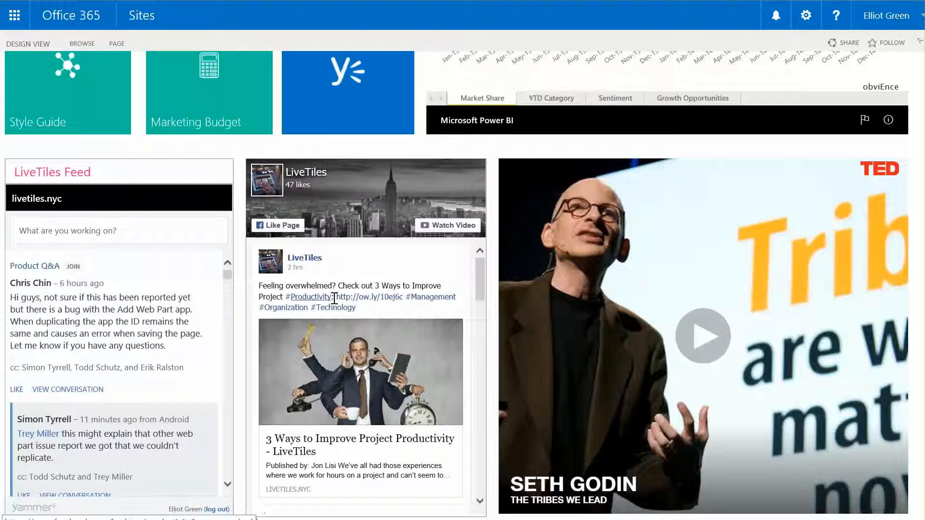
scroll(330, 277, up, 4)
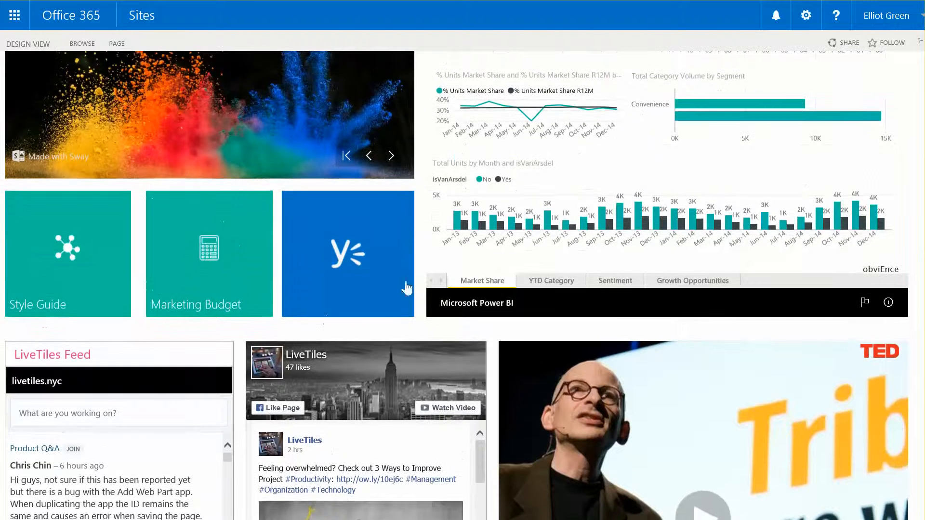
click(371, 229)
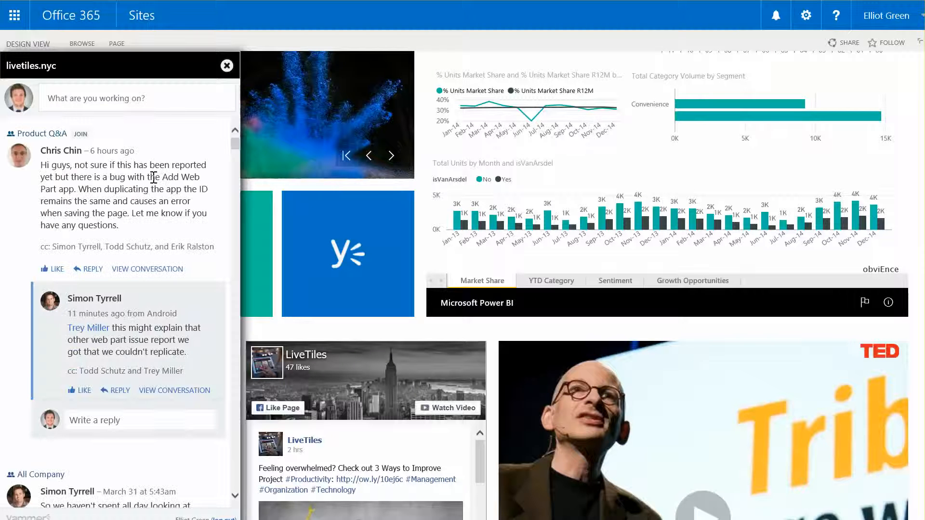
click(226, 66)
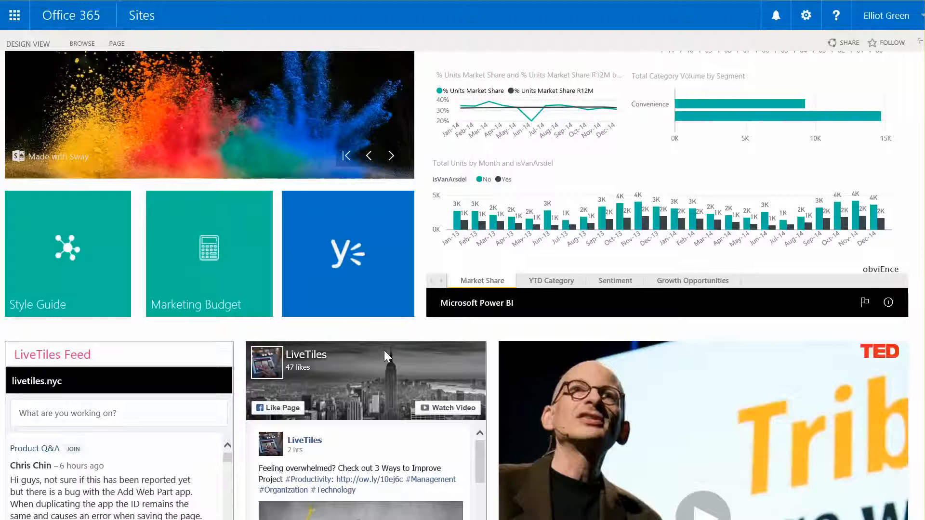
scroll(326, 320, up, 5)
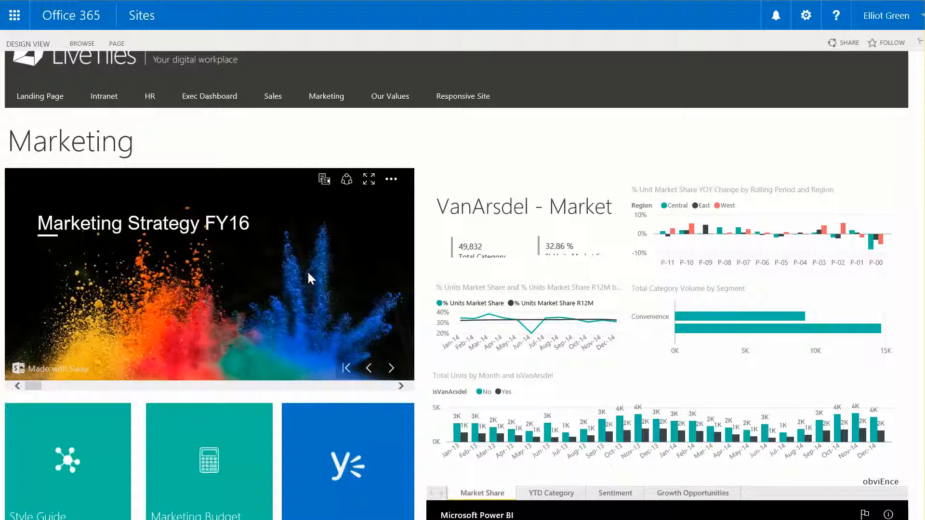
scroll(307, 270, down, 3)
scroll(275, 217, up, 3)
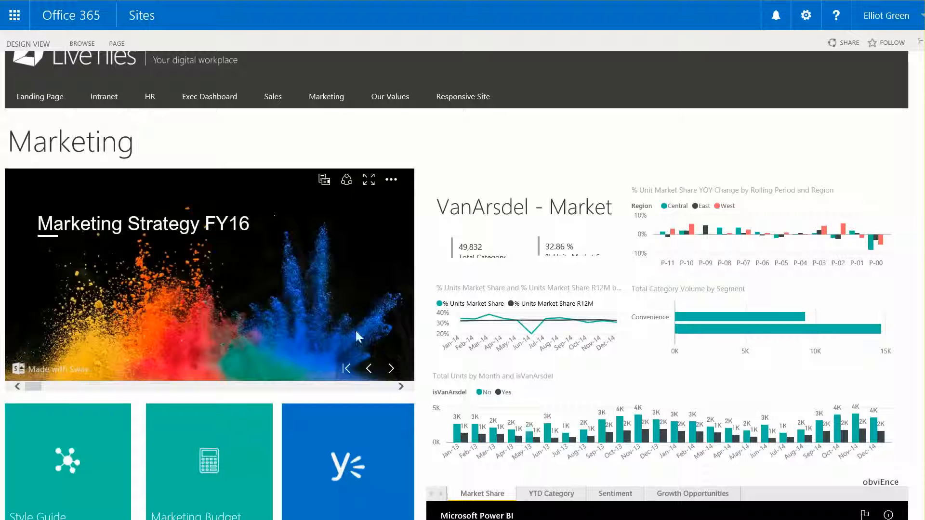